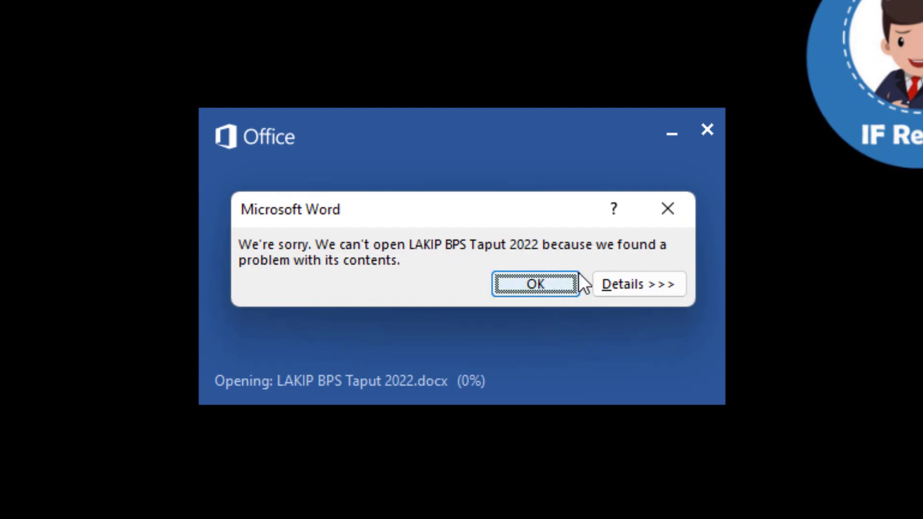
Show the details of the error about opening LAKIP BPS Taput 2022, and dismiss the message
click(665, 288)
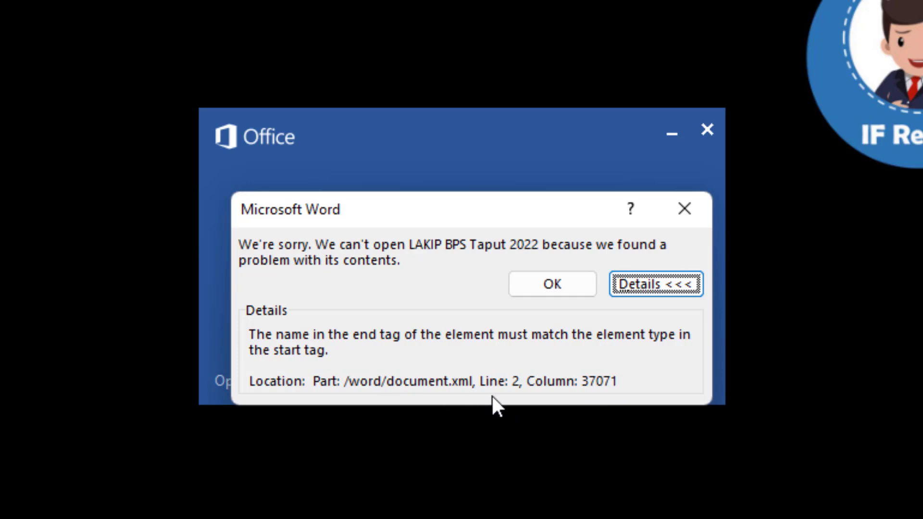
click(559, 287)
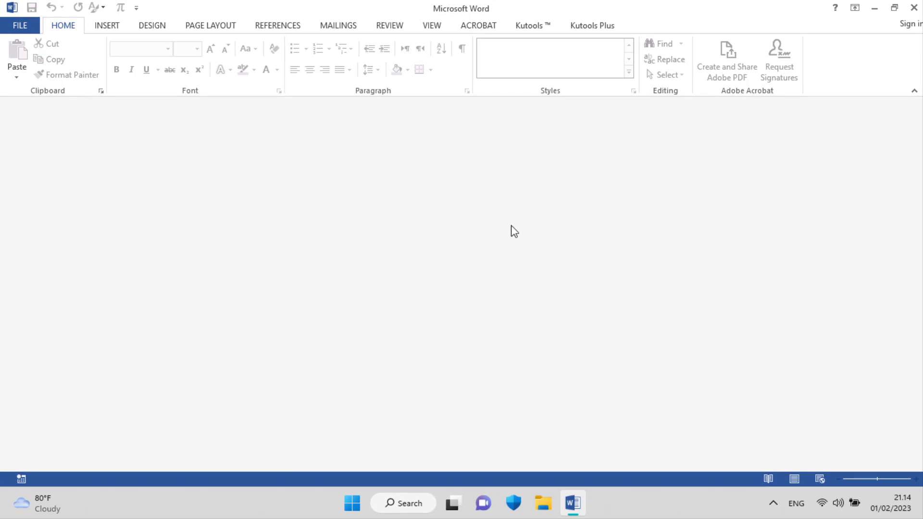
Close the empty Word window to return to the desktop
click(19, 26)
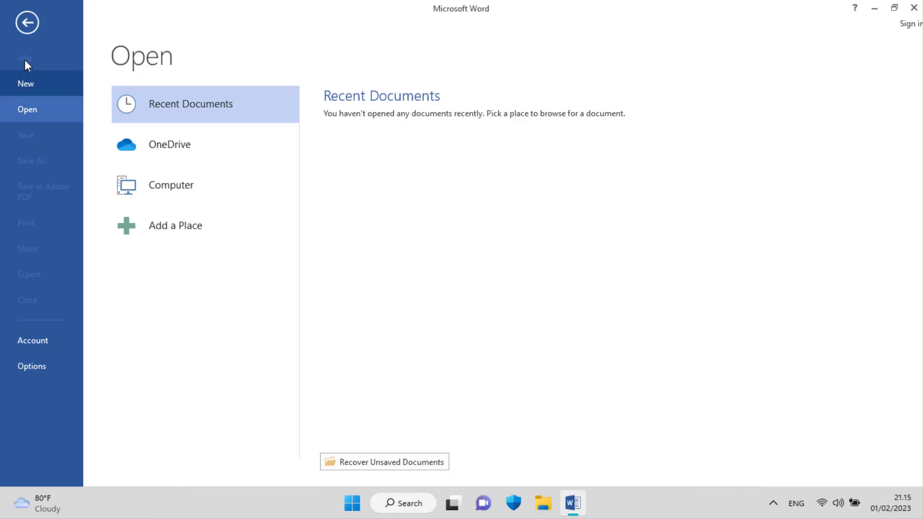
click(23, 18)
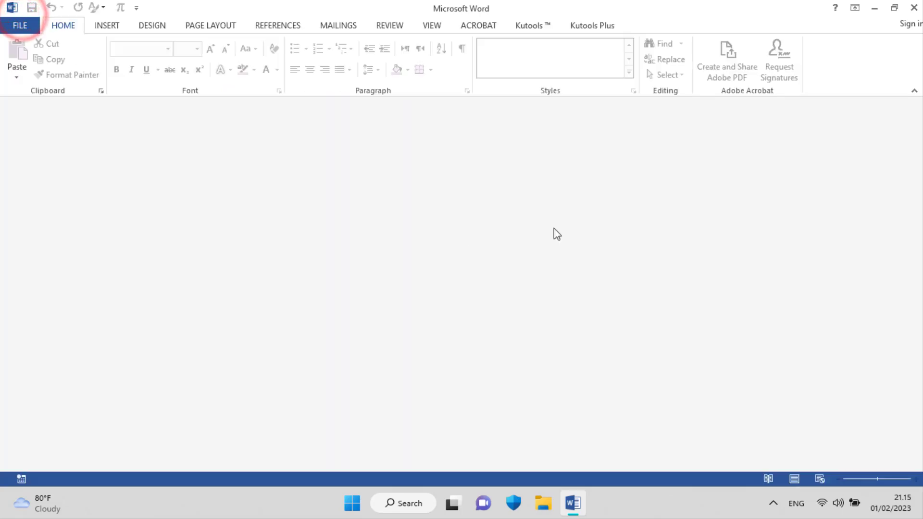
click(914, 7)
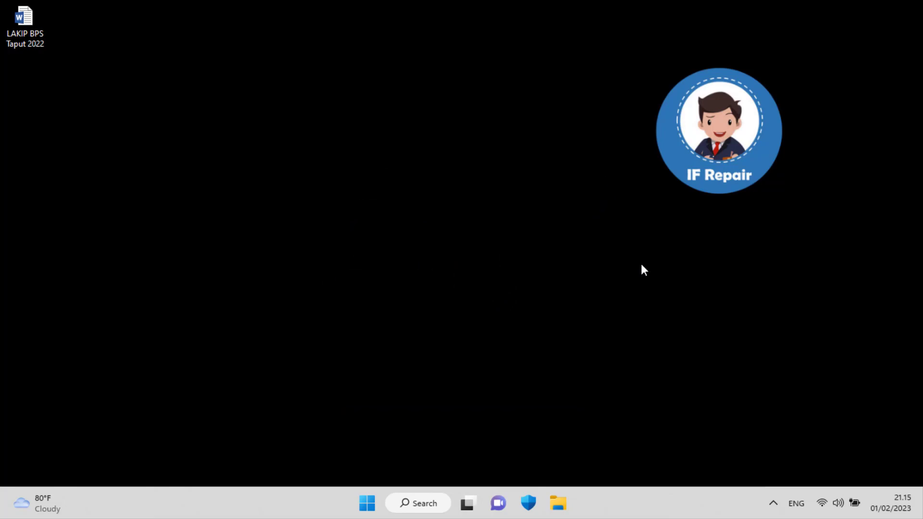
Compress the LAKIP BPS Taput 2022 Word file on the desktop into the archive "LAKIP BPS Taput 2022.rar"
click(23, 35)
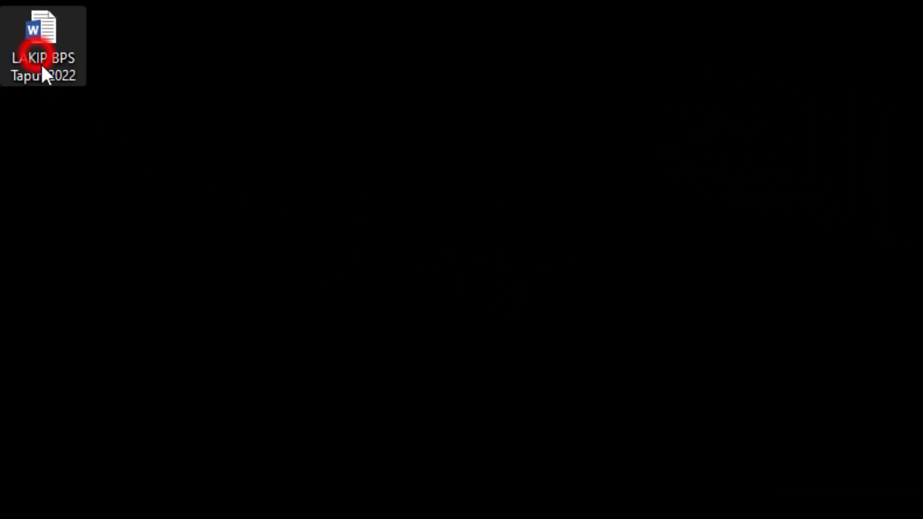
right_click(65, 56)
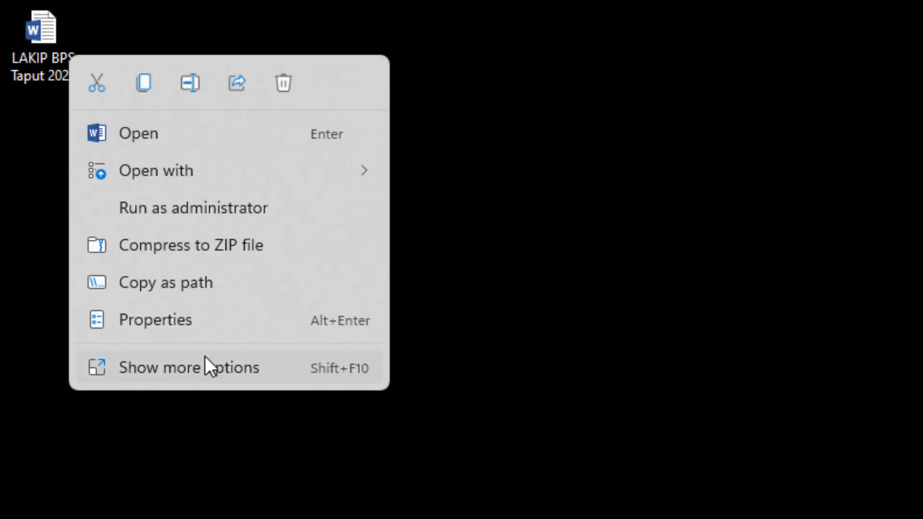
click(209, 359)
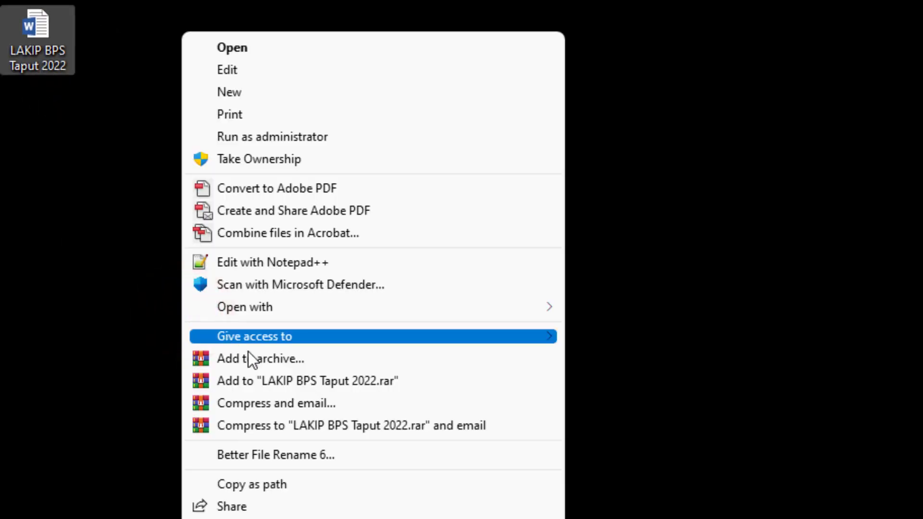
click(412, 380)
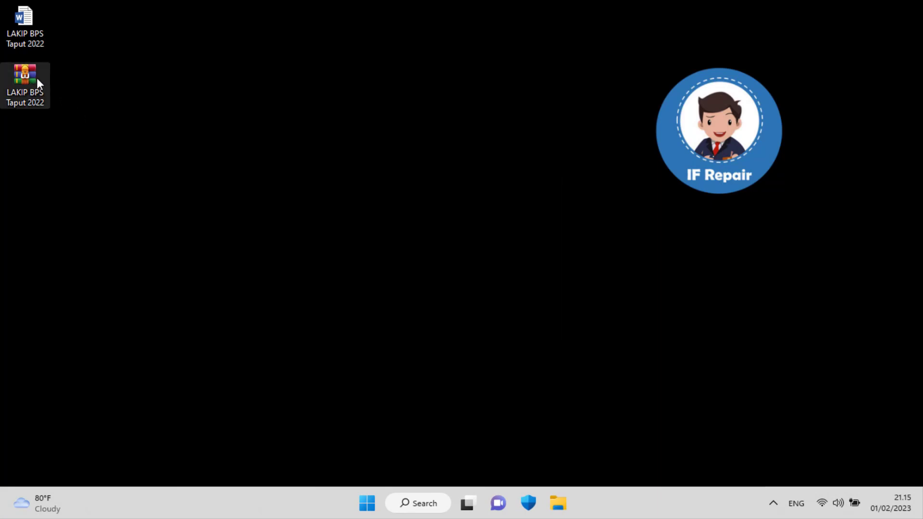
Open the new archive in WinRAR and rename the Word file inside it to LAKIP BPS Taput 2022.rar
double_click(37, 79)
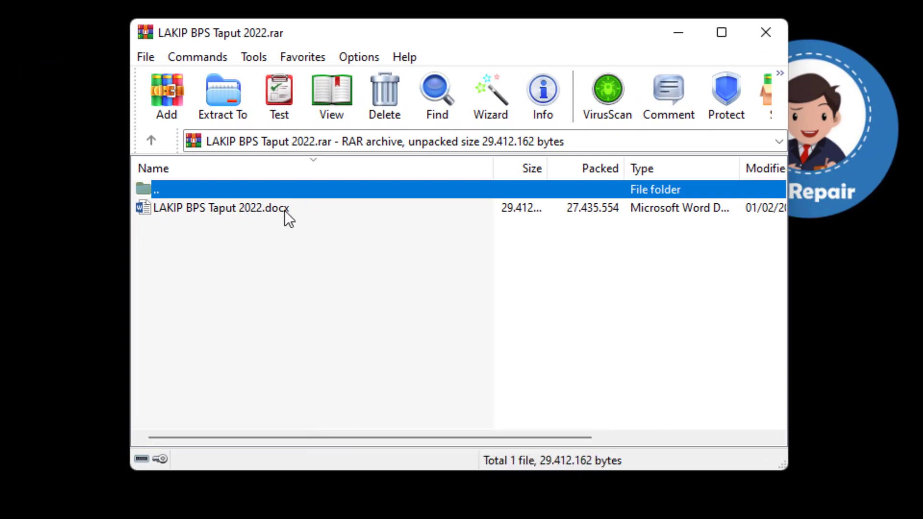
click(285, 211)
right_click(299, 209)
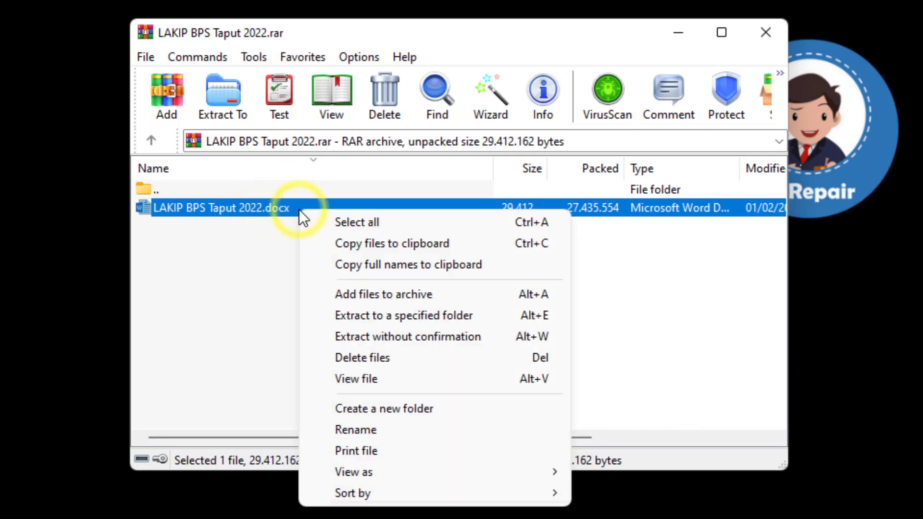
click(386, 428)
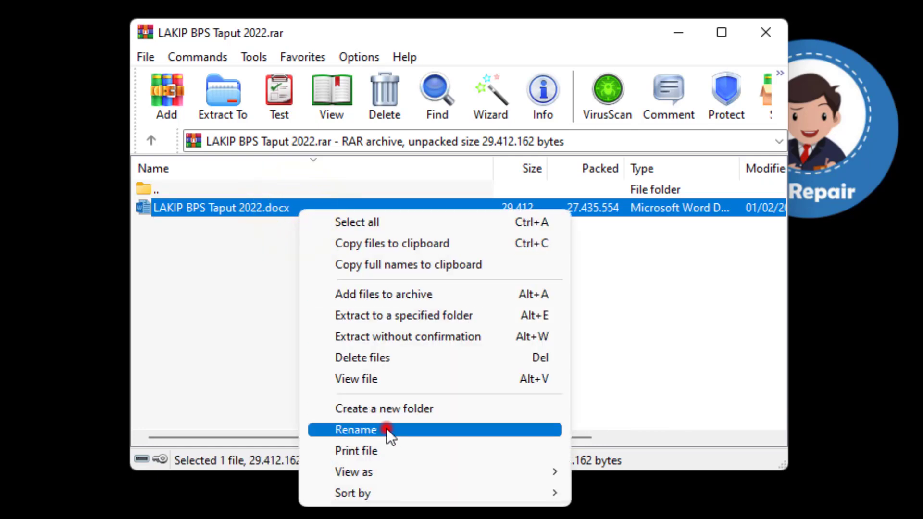
click(300, 210)
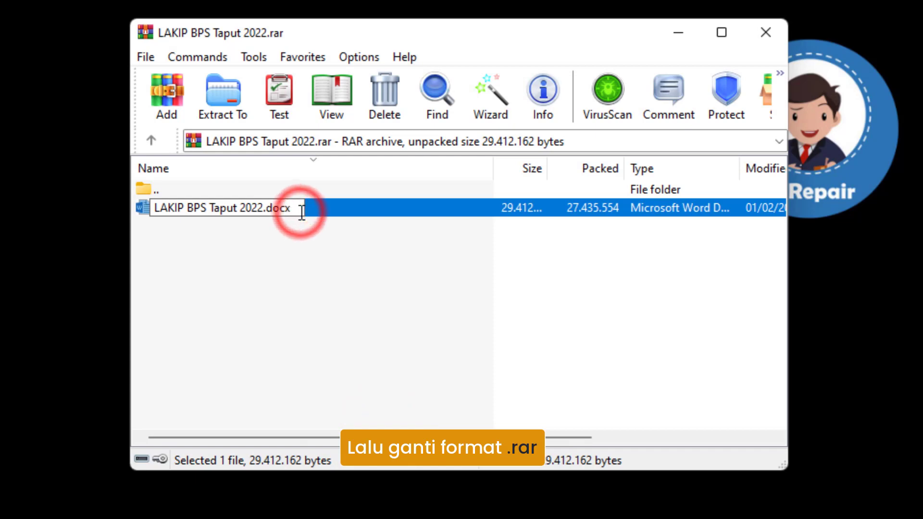
key(BackSpace)
key(BackSpace)
key(BackSpace)
key(BackSpace)
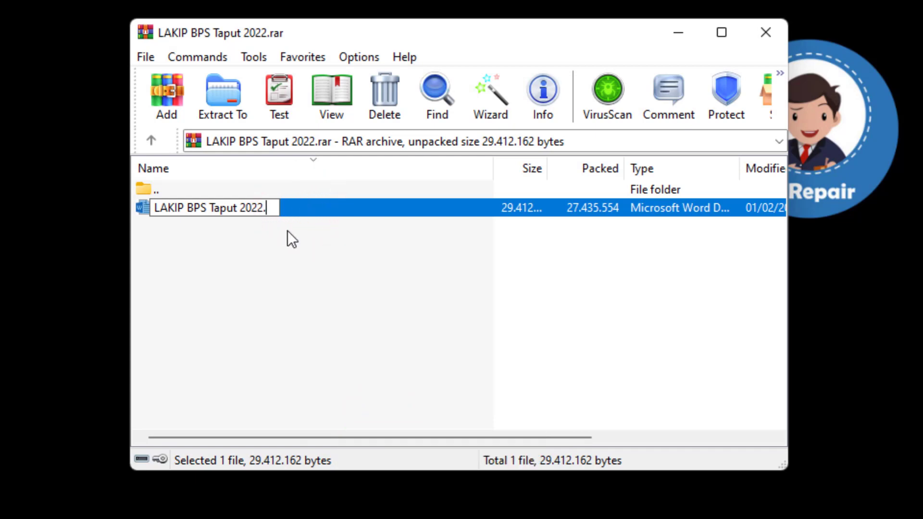
text(rar)
click(287, 231)
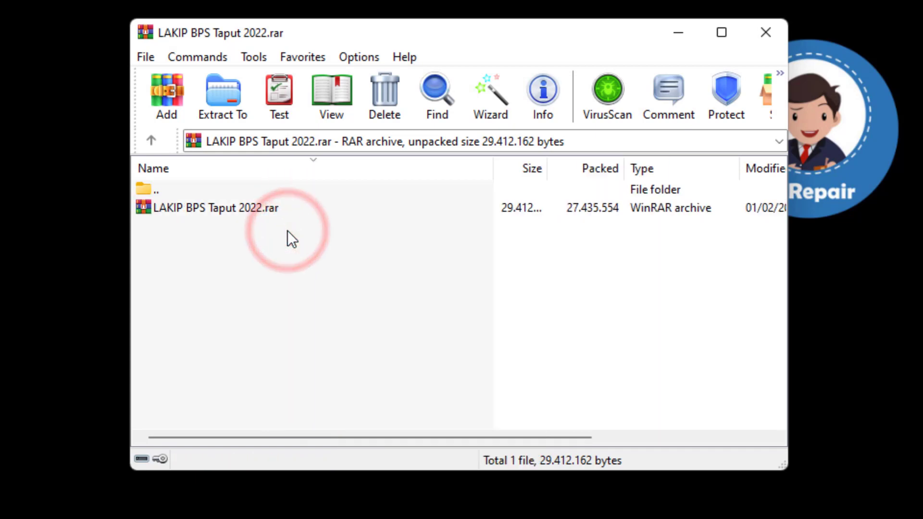
Open the renamed archive inside the RAR file and go into its word folder
double_click(275, 209)
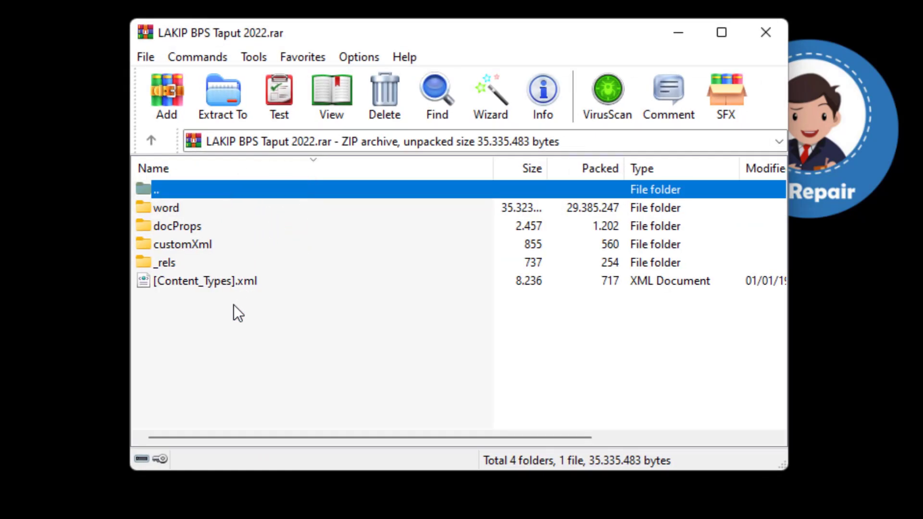
click(180, 210)
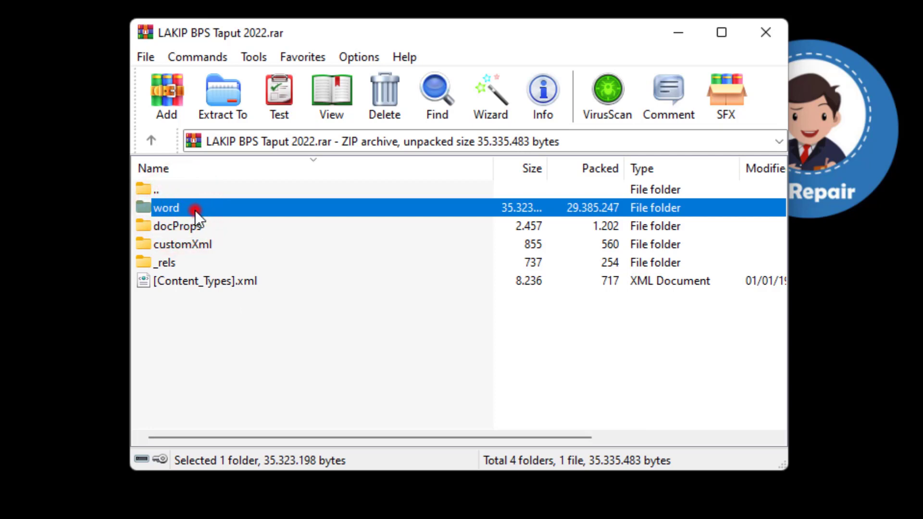
double_click(194, 210)
Extract document.xml from the word folder to the desktop and place it clear of the archive window
scroll(241, 340, down, 1)
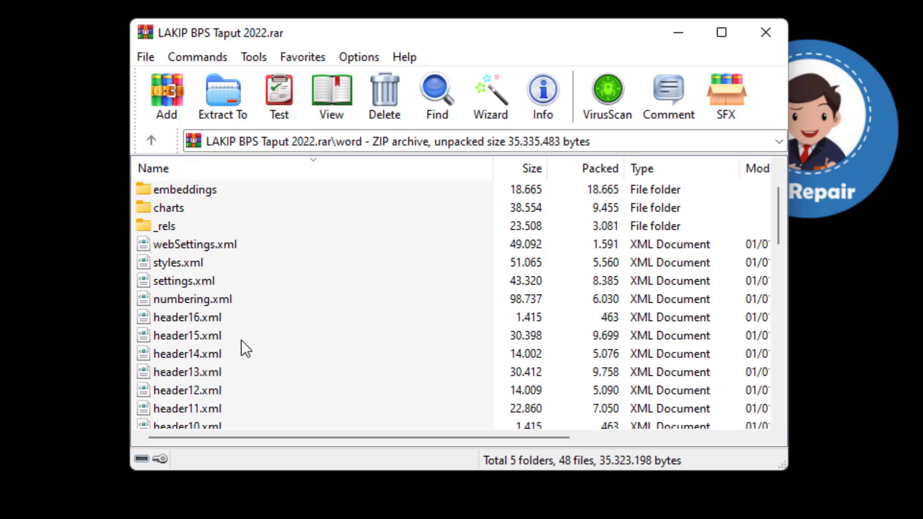
scroll(241, 341, down, 13)
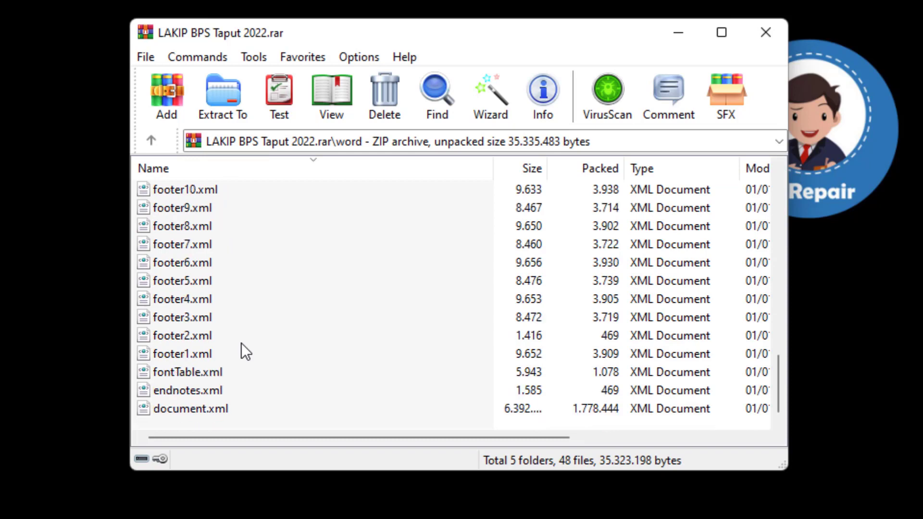
click(208, 410)
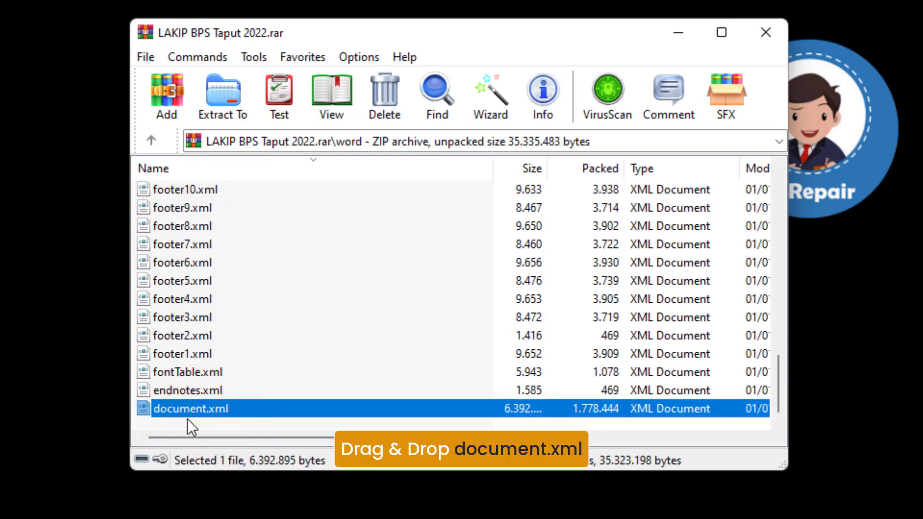
drag(211, 408, 20, 332)
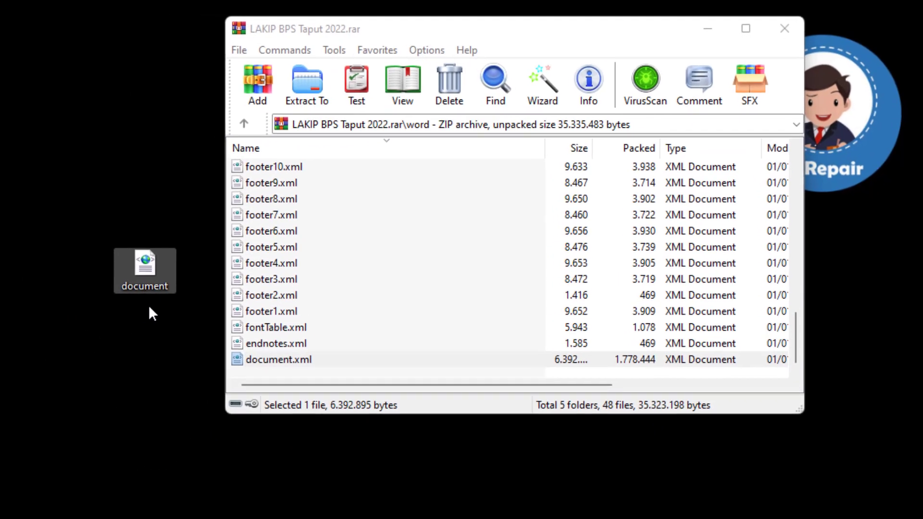
drag(163, 267, 35, 183)
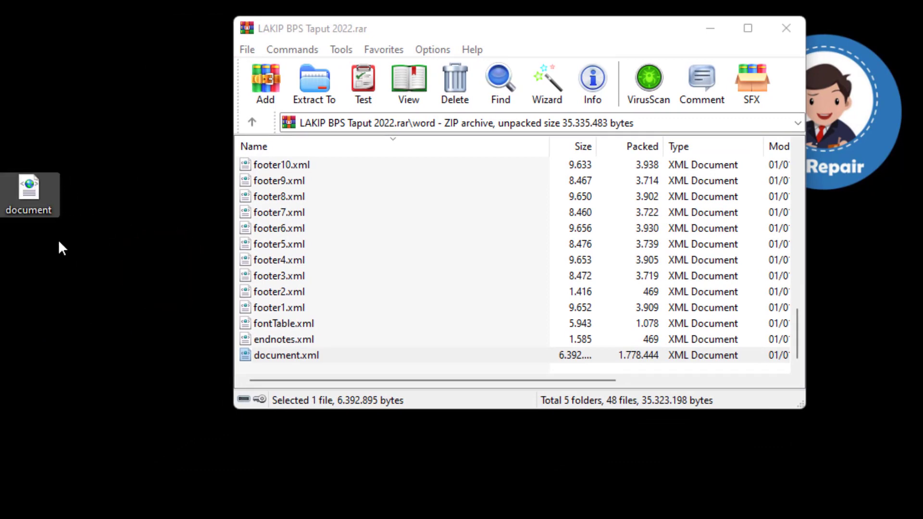
Open the extracted document.xml in Notepad++ and maximize the editor window
right_click(24, 189)
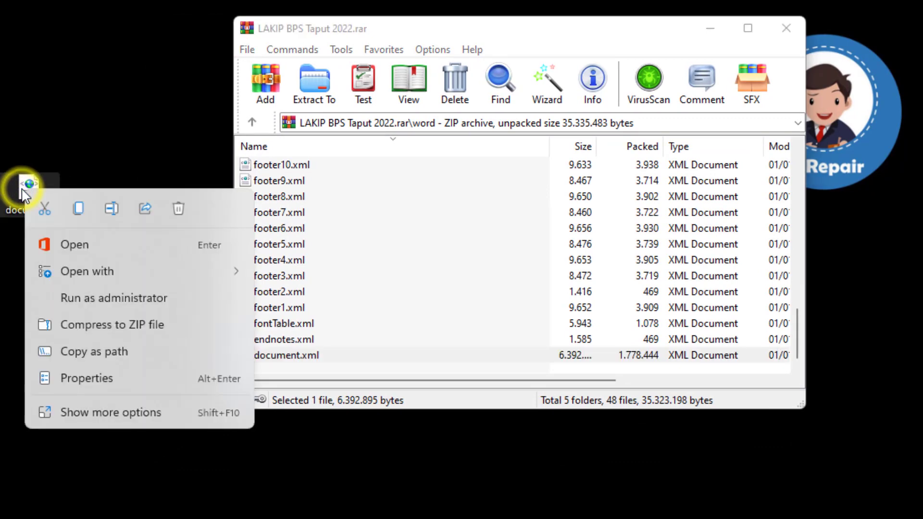
click(93, 414)
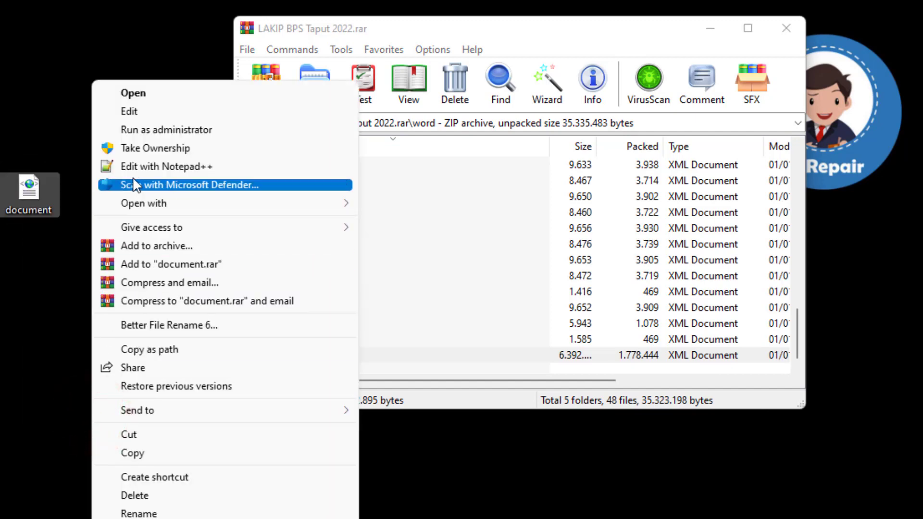
click(137, 168)
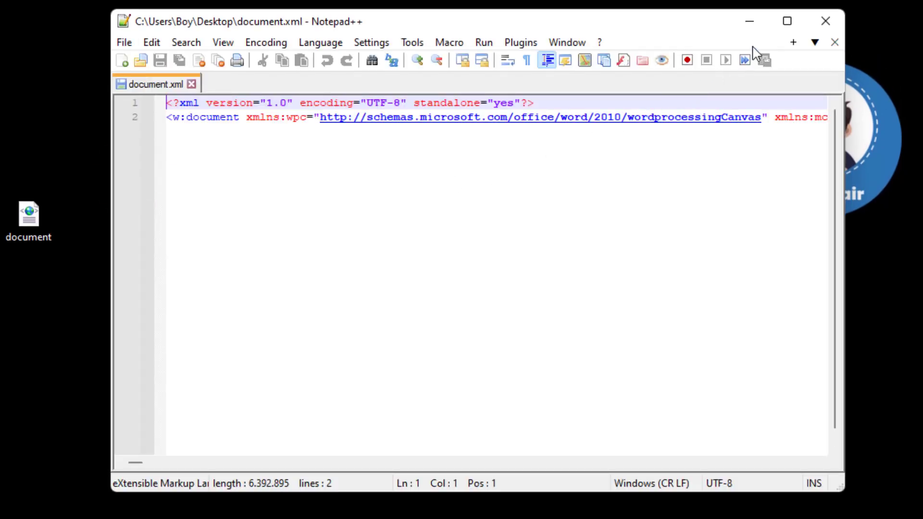
click(787, 22)
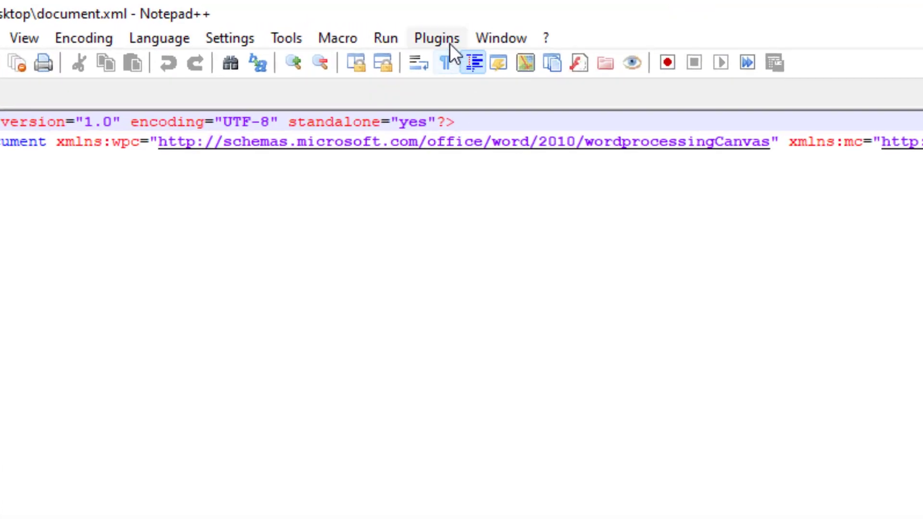
Install the XML Tools plugin through Plugins Admin and allow Notepad++ to restart
click(448, 43)
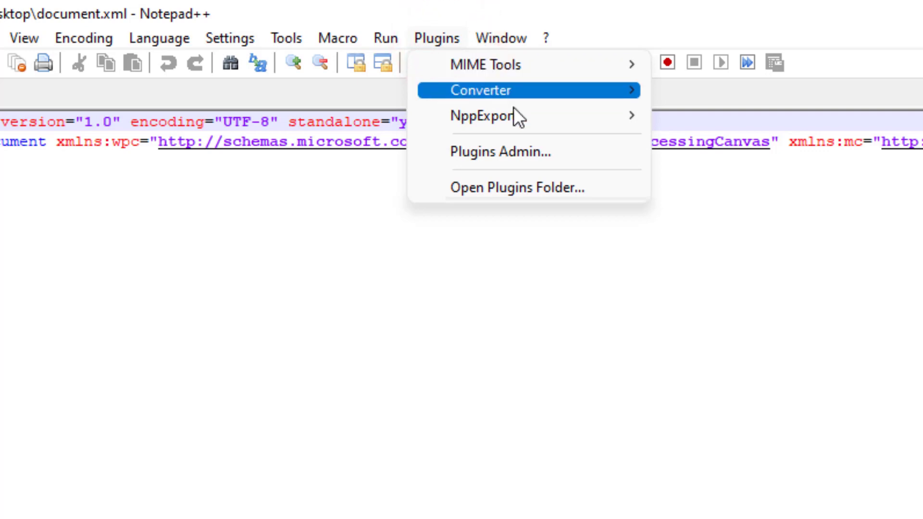
click(567, 151)
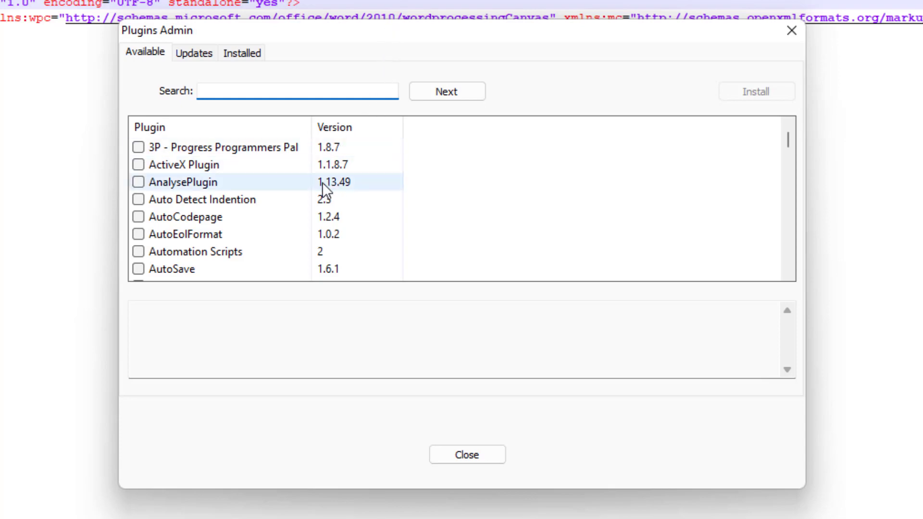
drag(790, 142, 786, 261)
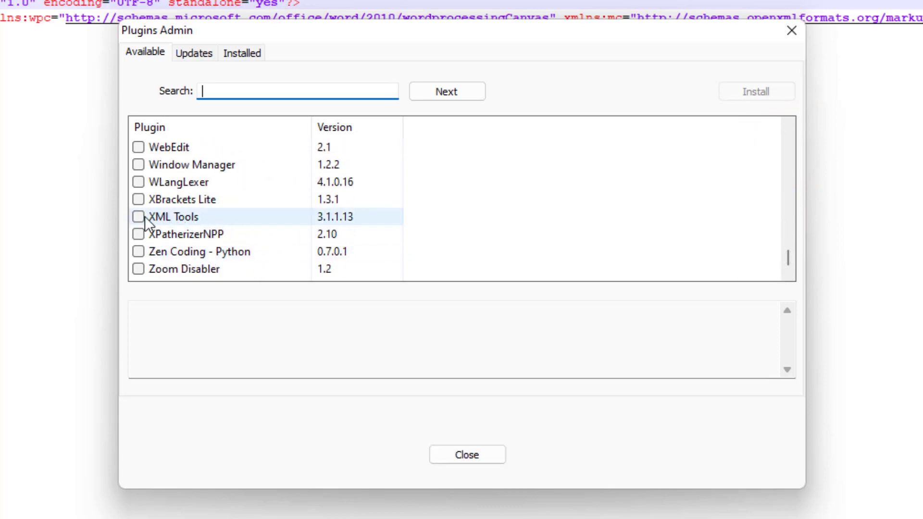
click(199, 218)
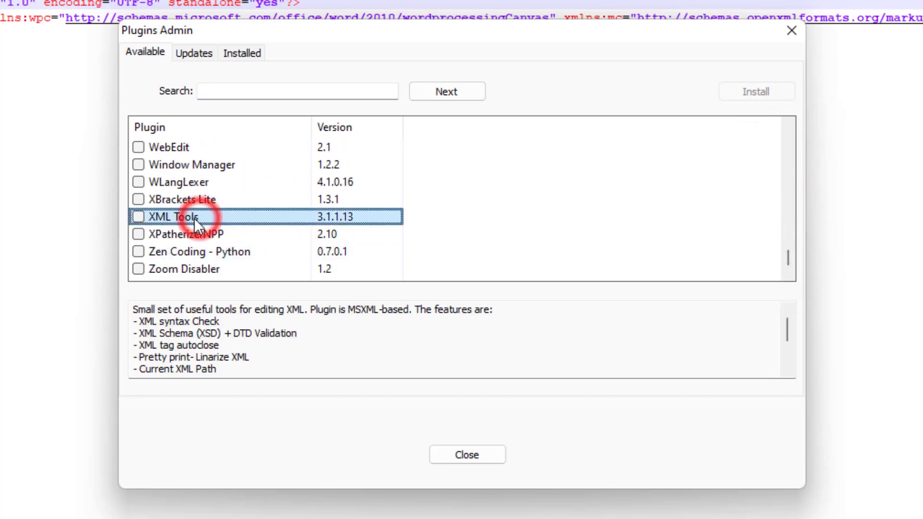
click(138, 217)
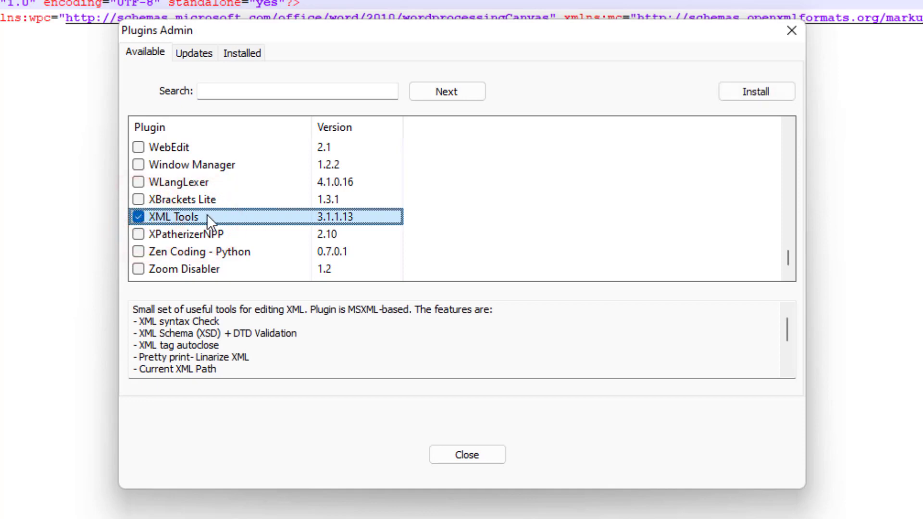
click(754, 96)
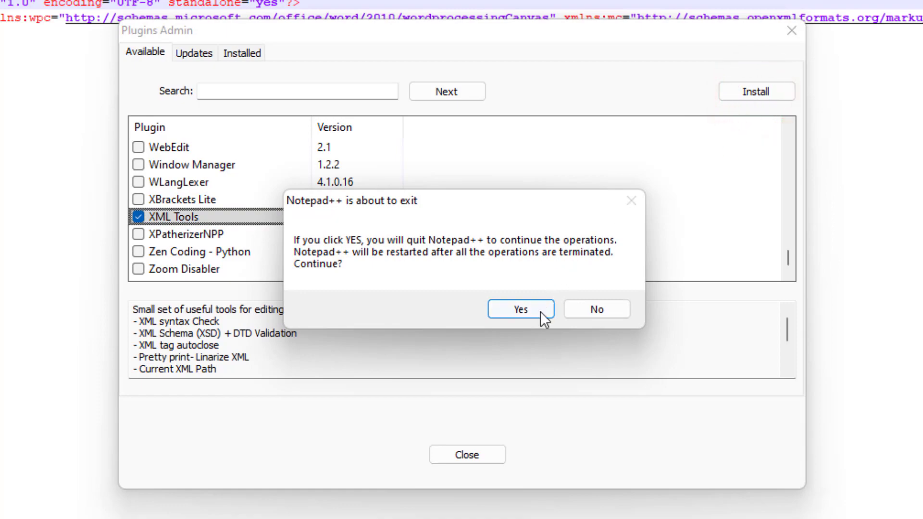
click(540, 312)
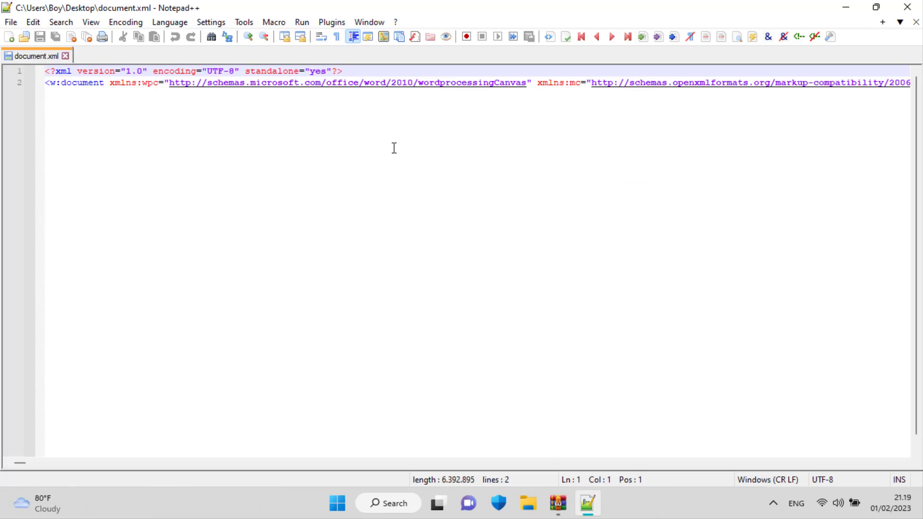
Format document.xml with the Pretty print function of XML Tools and save the file
click(334, 24)
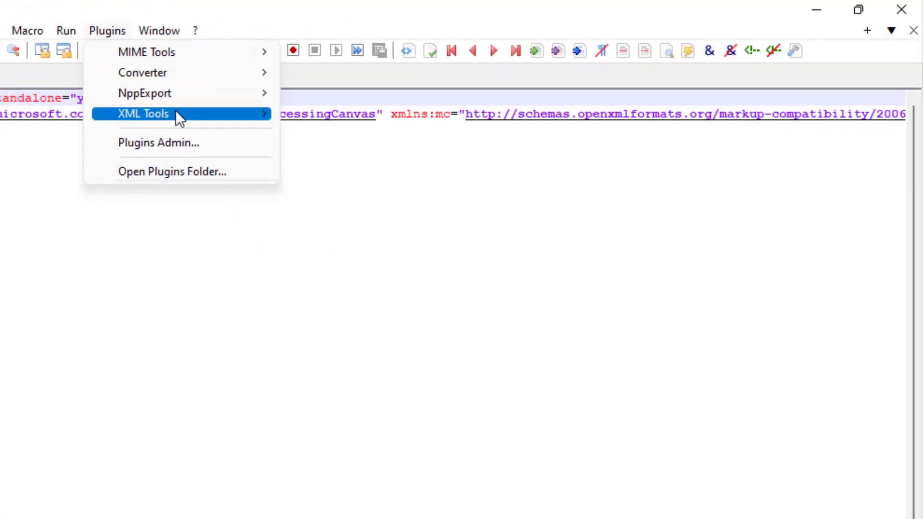
mouse_move(211, 158)
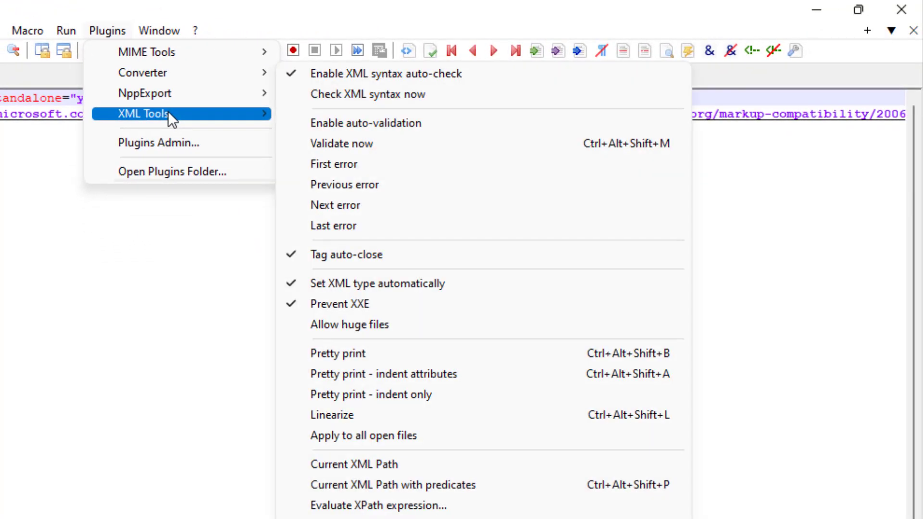
click(378, 354)
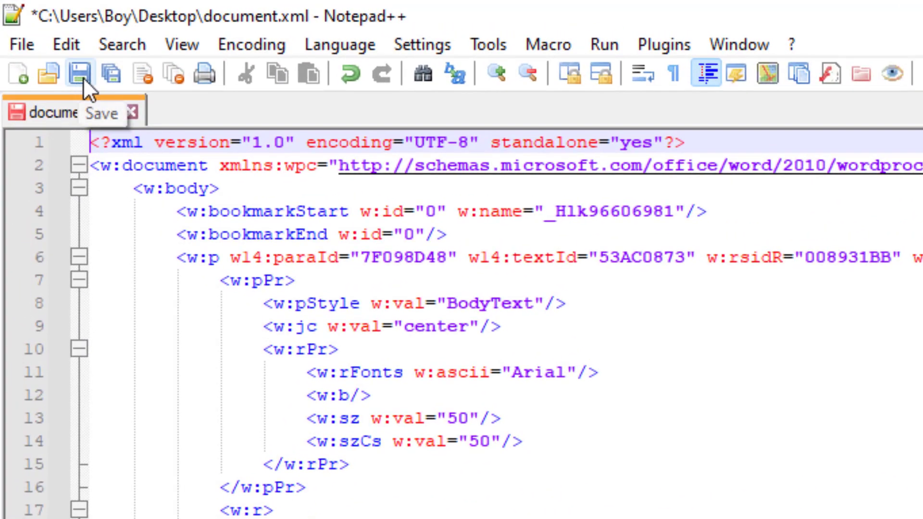
click(83, 77)
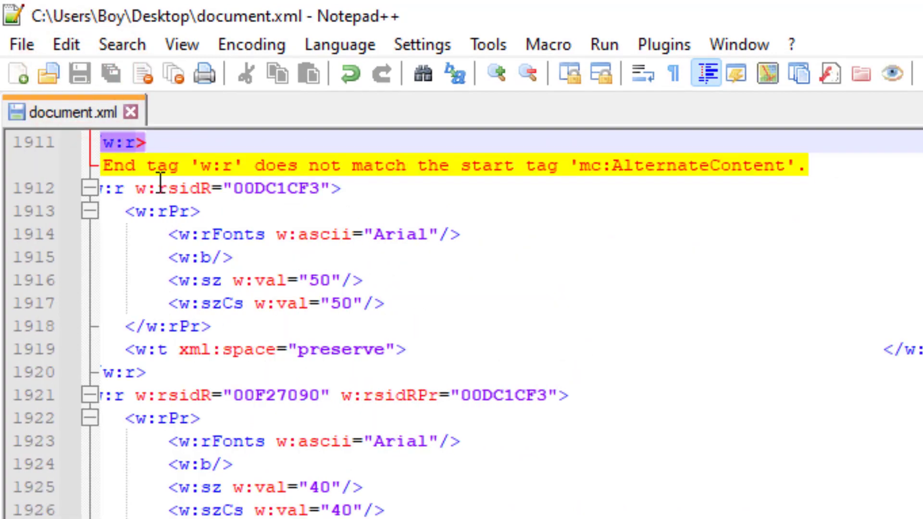
Examine the tag matching of the closing tags on lines 1909 to 1911 around the flagged syntax error
scroll(384, 376, up, 1)
scroll(383, 377, up, 2)
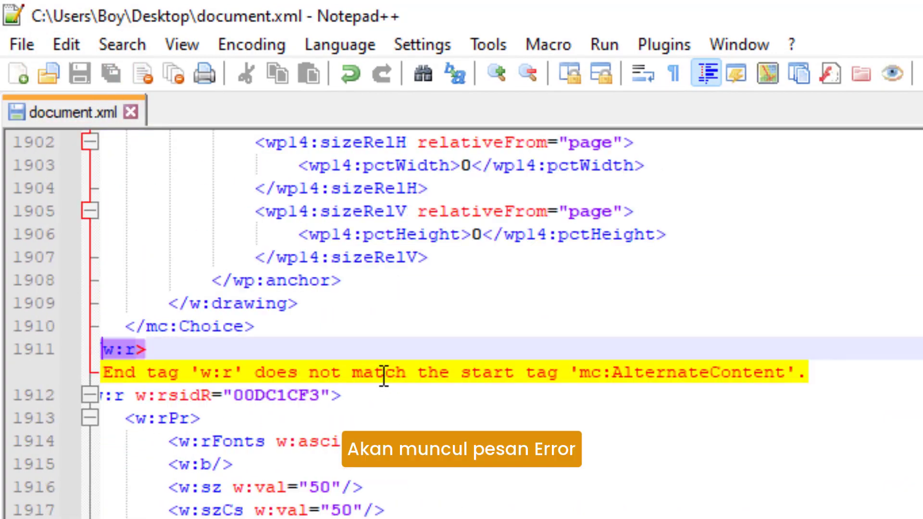
scroll(380, 399, up, 1)
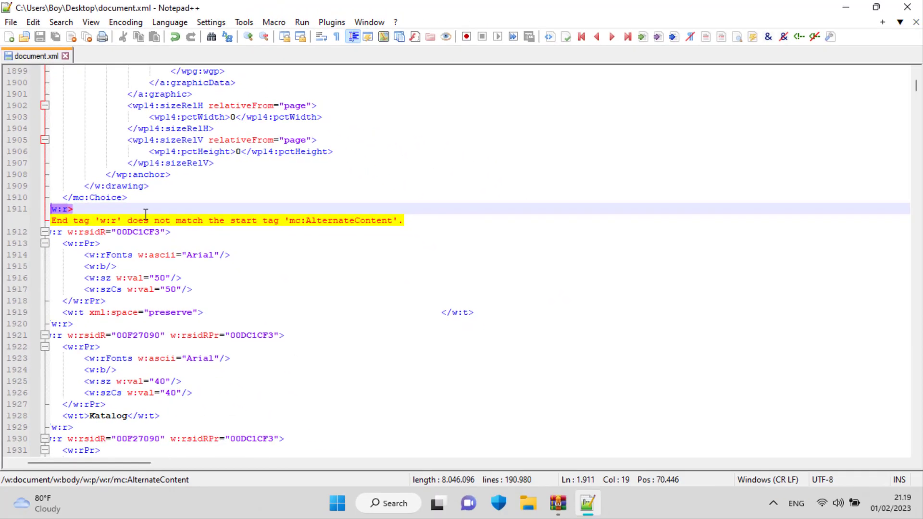
drag(52, 463, 23, 461)
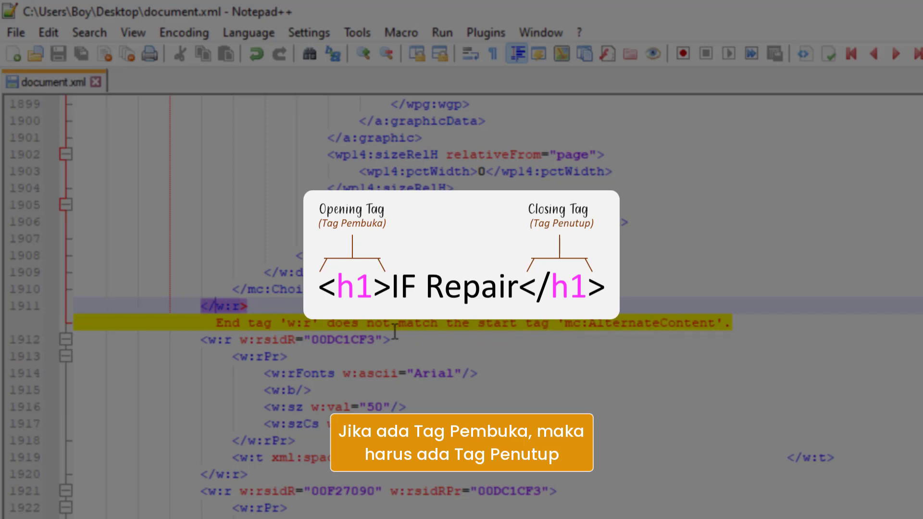
click(440, 329)
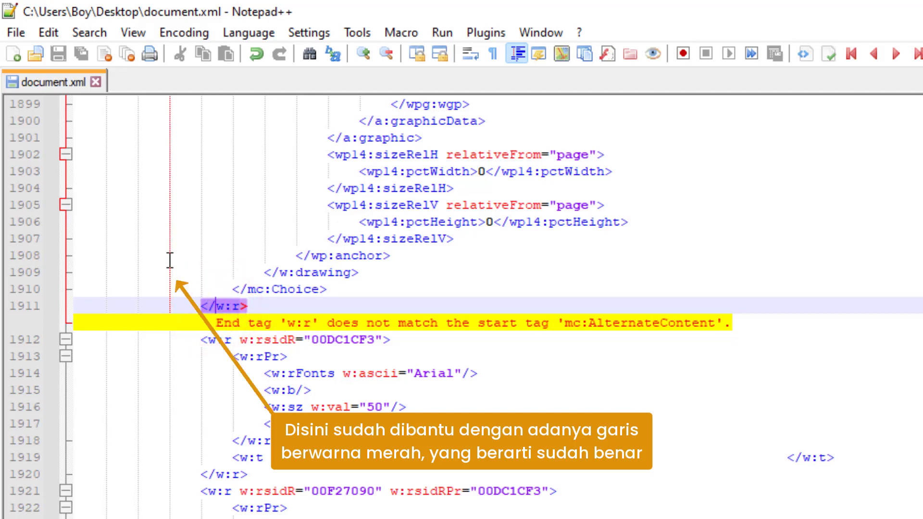
click(292, 272)
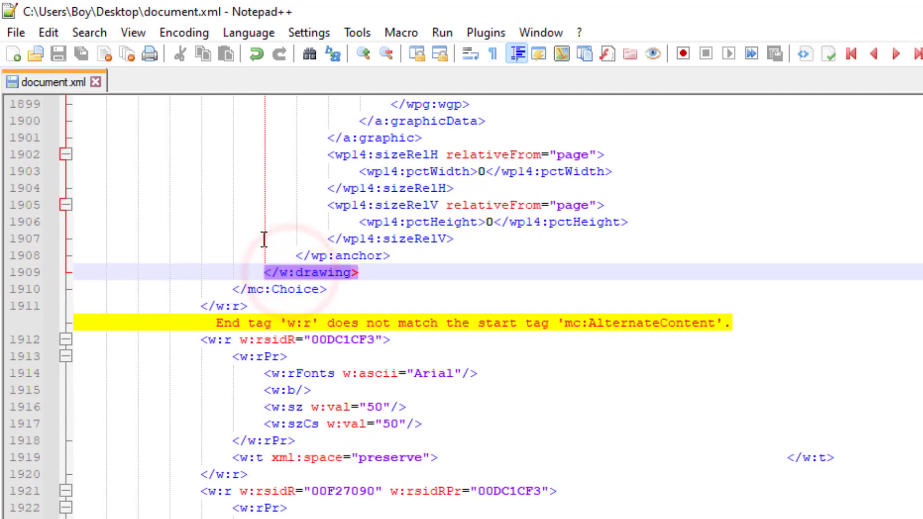
click(258, 290)
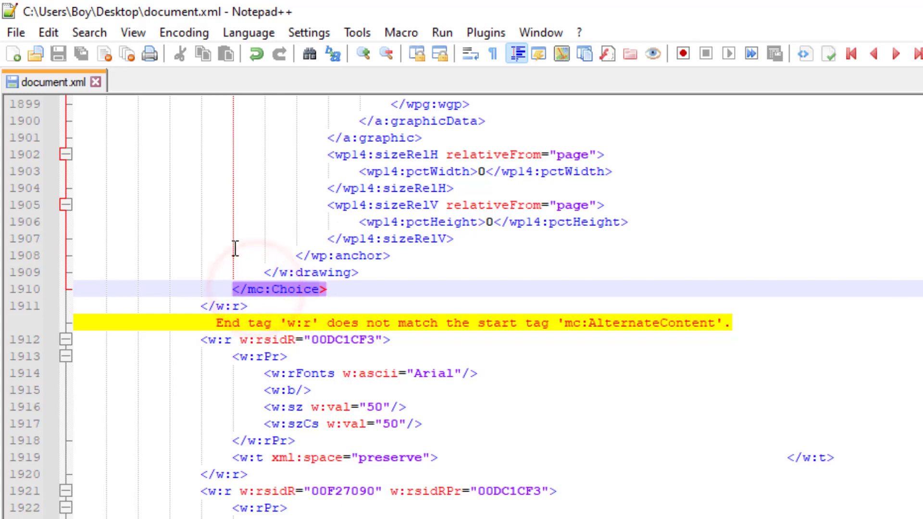
click(216, 306)
click(246, 289)
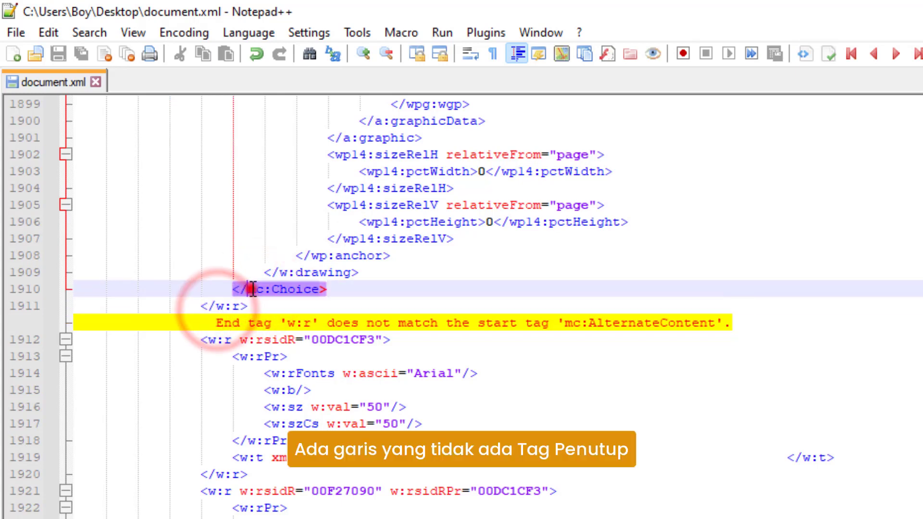
click(228, 304)
click(222, 290)
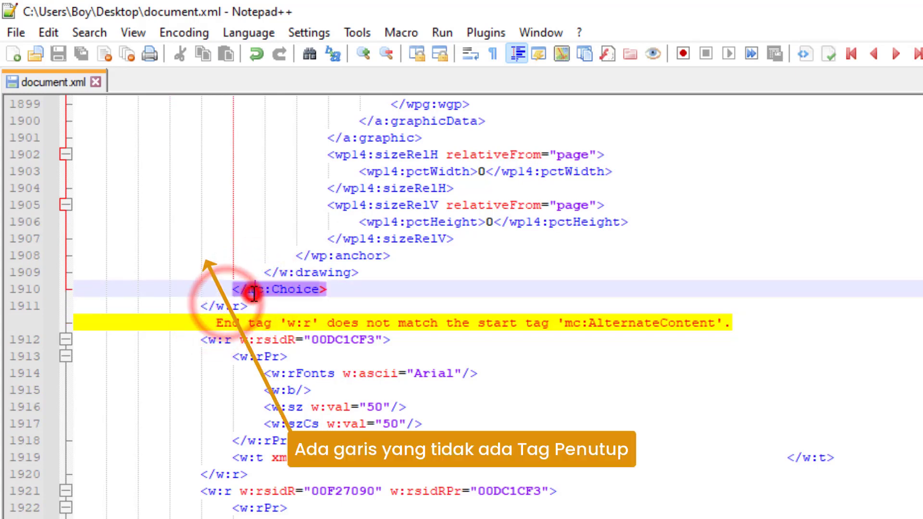
click(220, 307)
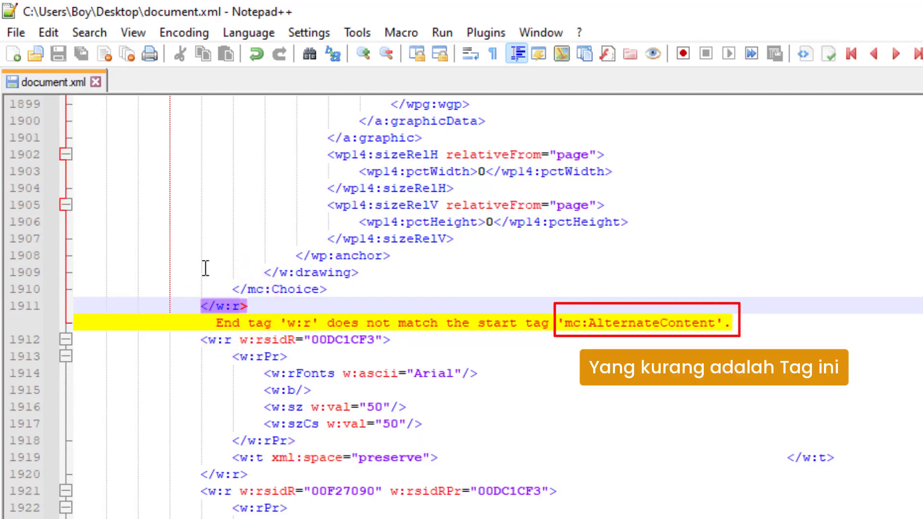
click(247, 289)
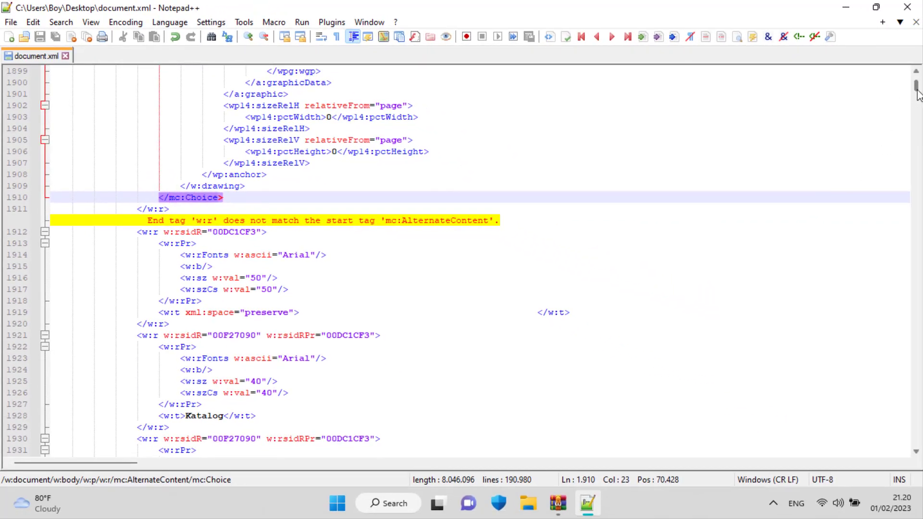
Examine the matching opening tags near the start of the file, from w:r on line 17 to mc:Choice on line 26
drag(918, 94, 918, 88)
scroll(192, 317, down, 4)
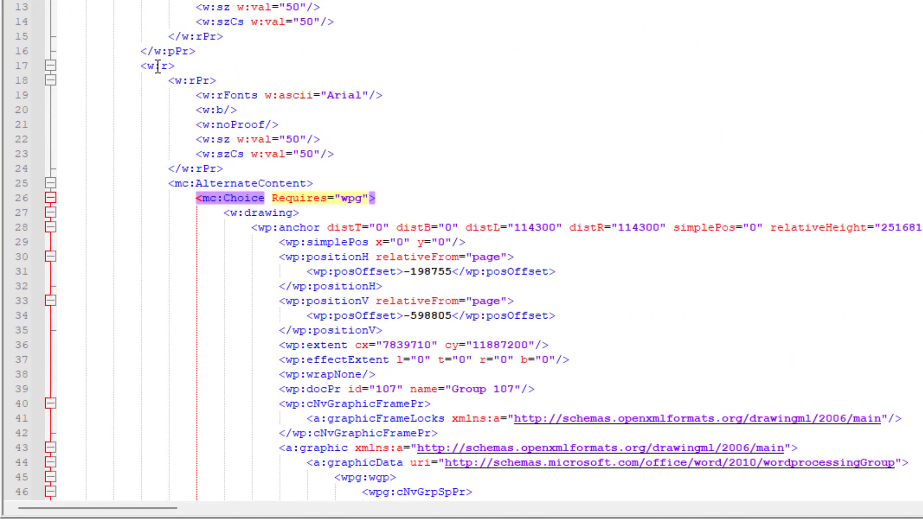
click(158, 64)
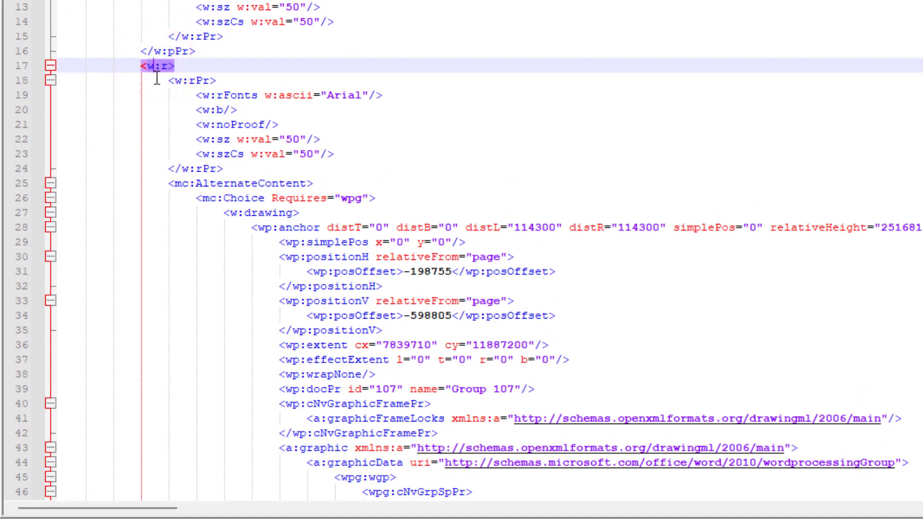
click(184, 80)
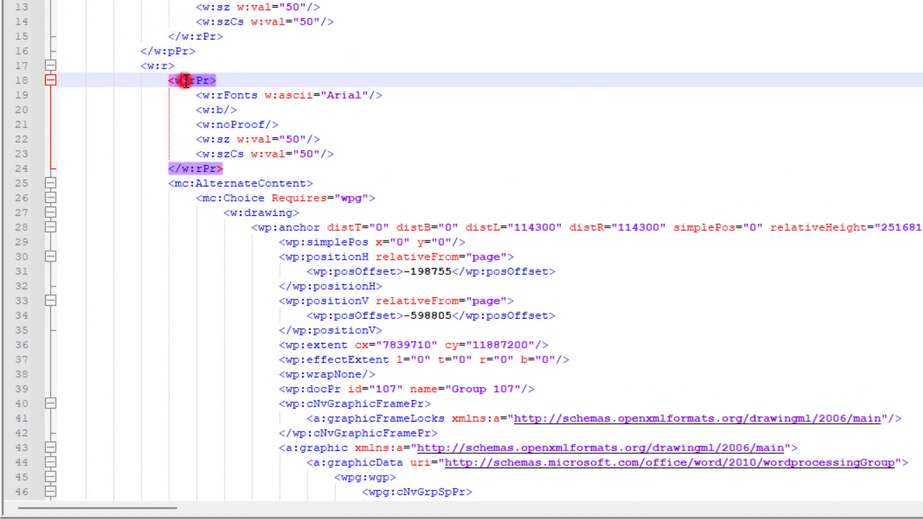
click(190, 183)
click(215, 197)
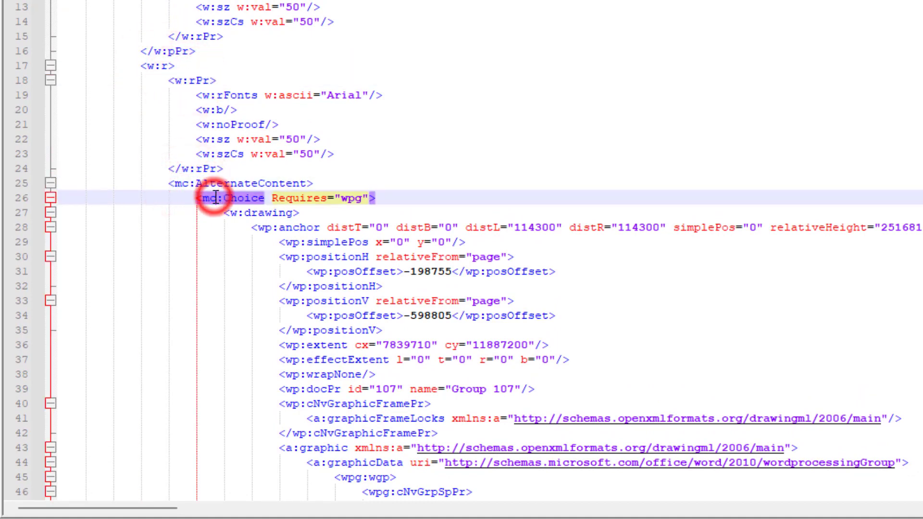
click(189, 183)
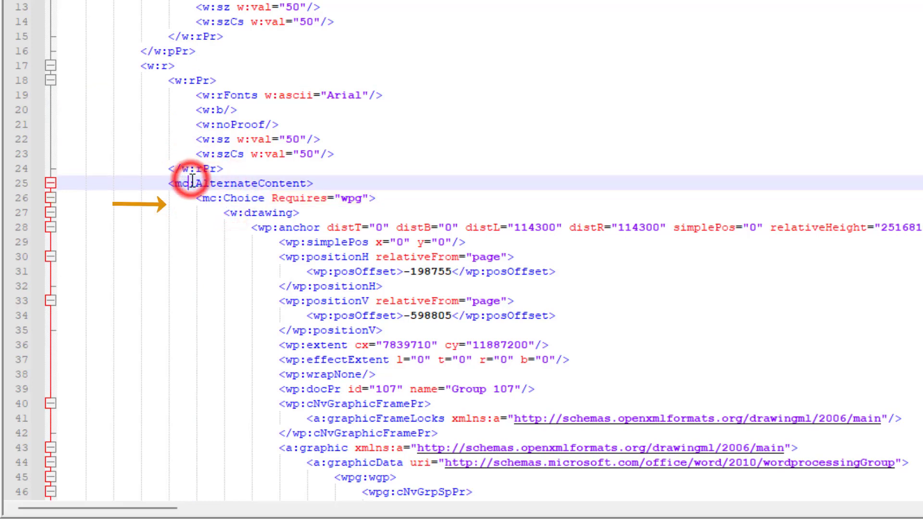
click(202, 198)
click(189, 184)
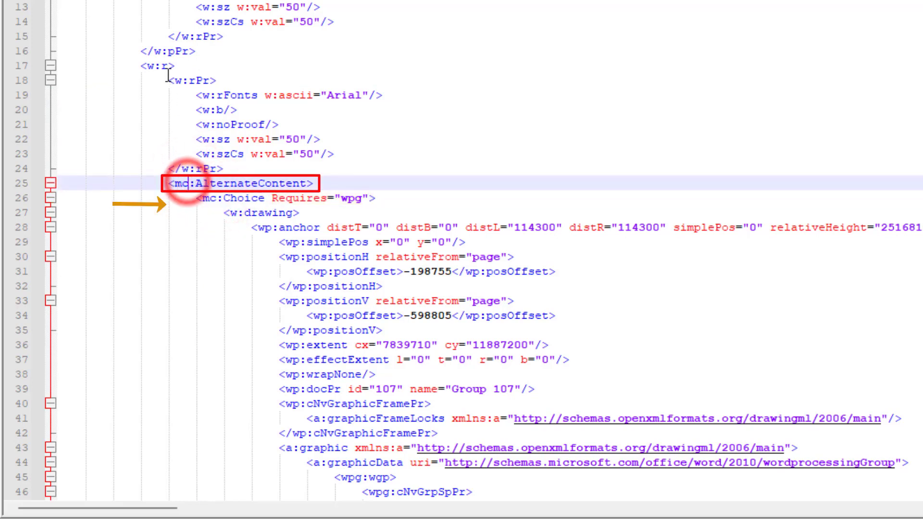
click(158, 66)
click(185, 183)
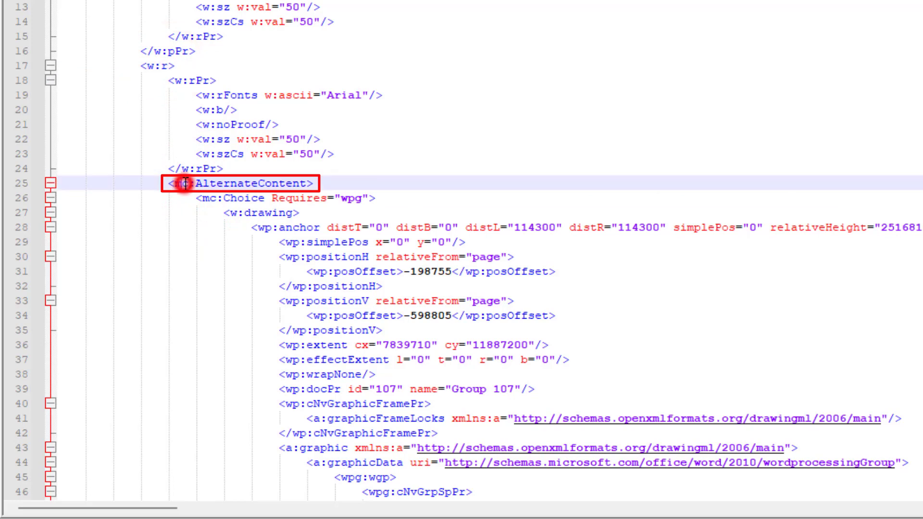
click(201, 198)
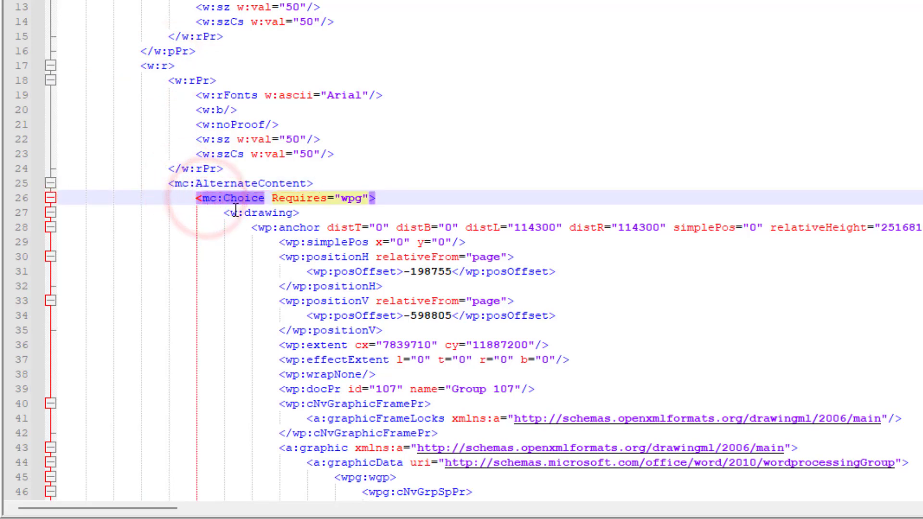
click(187, 184)
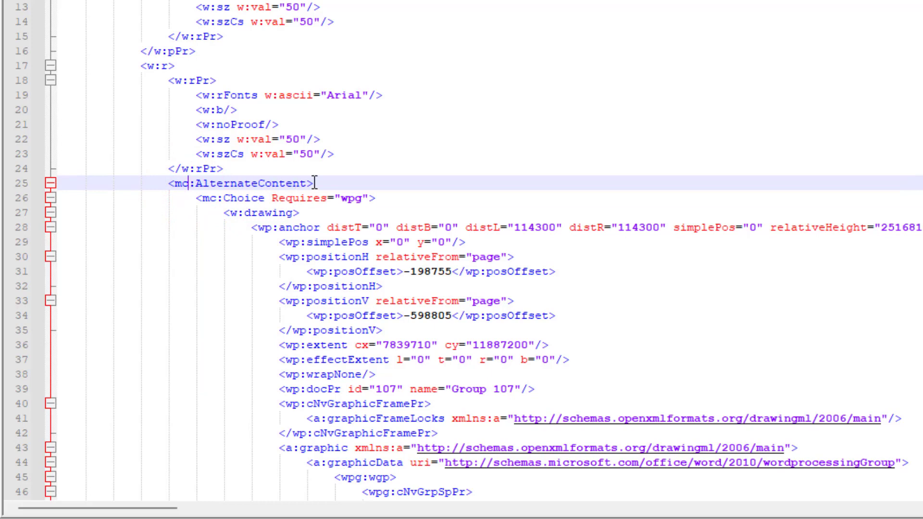
Copy the whole opening tag <mc:AlternateContent> on line 25
drag(281, 184, 178, 184)
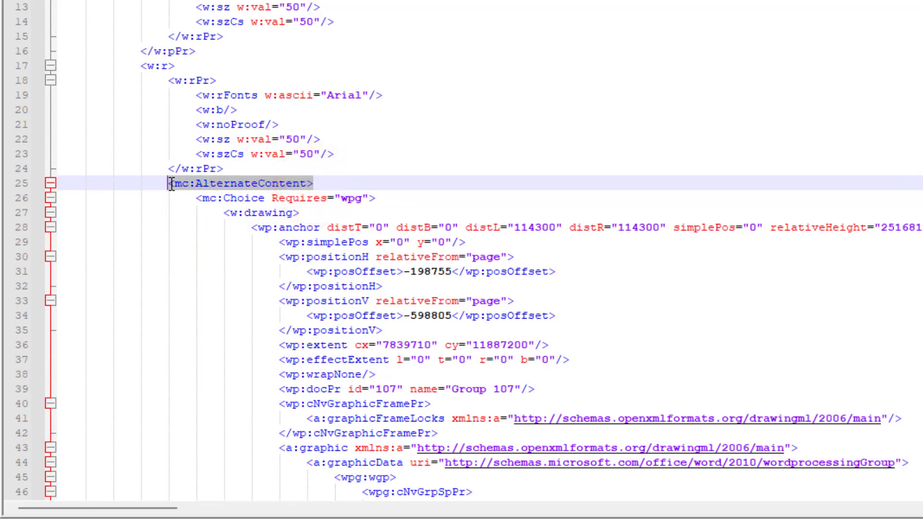
right_click(174, 182)
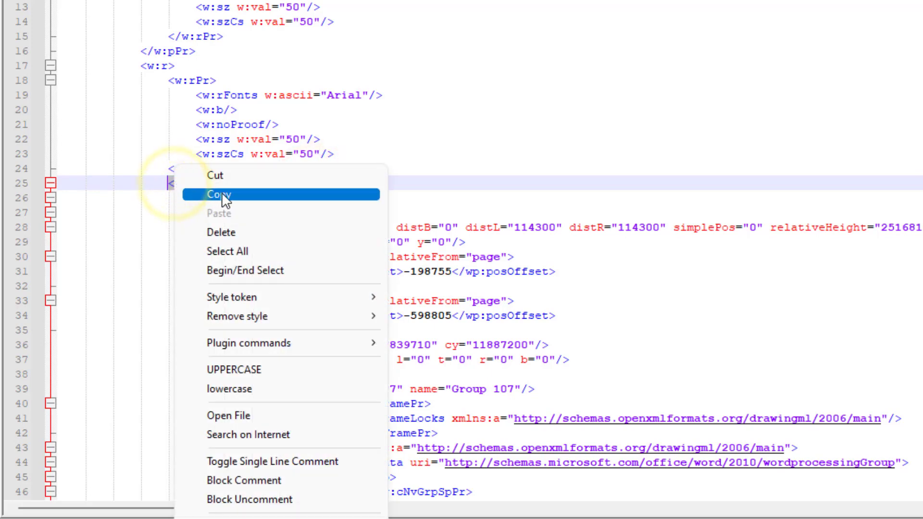
click(253, 194)
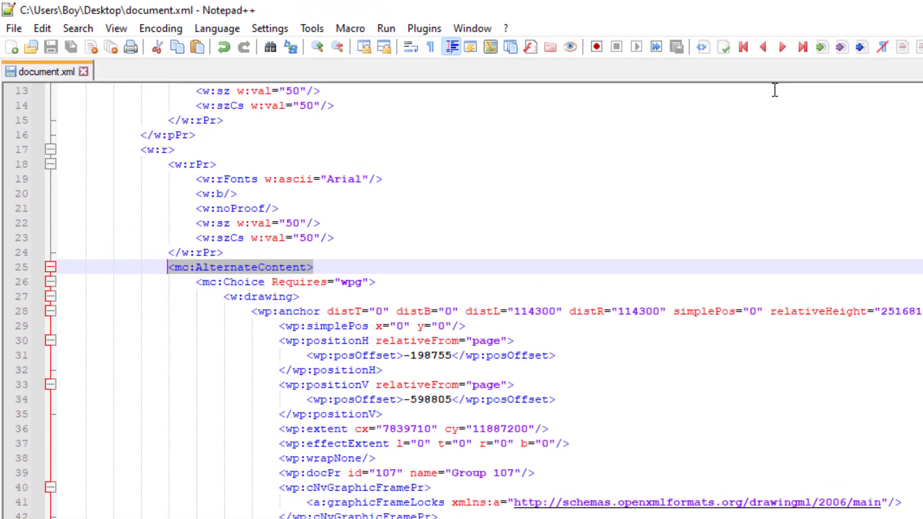
Return to the XML error, paste the copied tag on a new line below </mc:Choice> on line 1910, and make it </mc:AlternateContent>
click(782, 47)
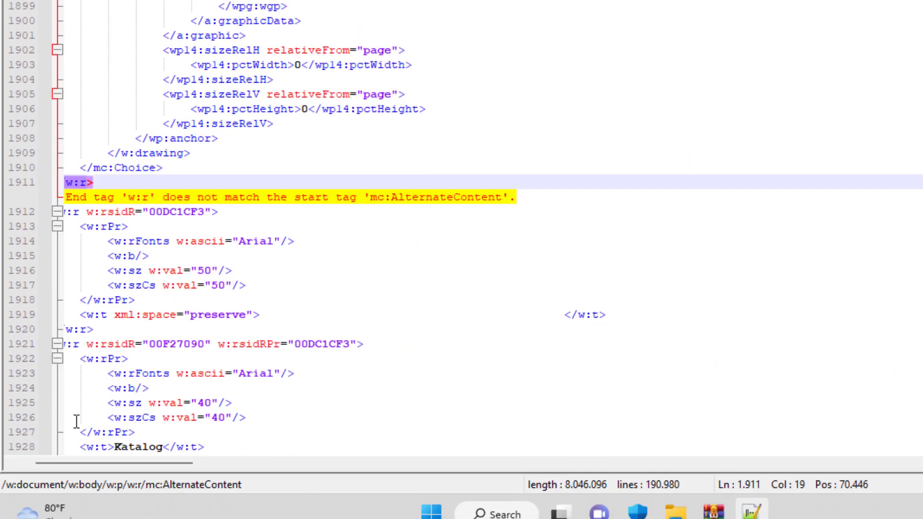
drag(48, 447, 29, 447)
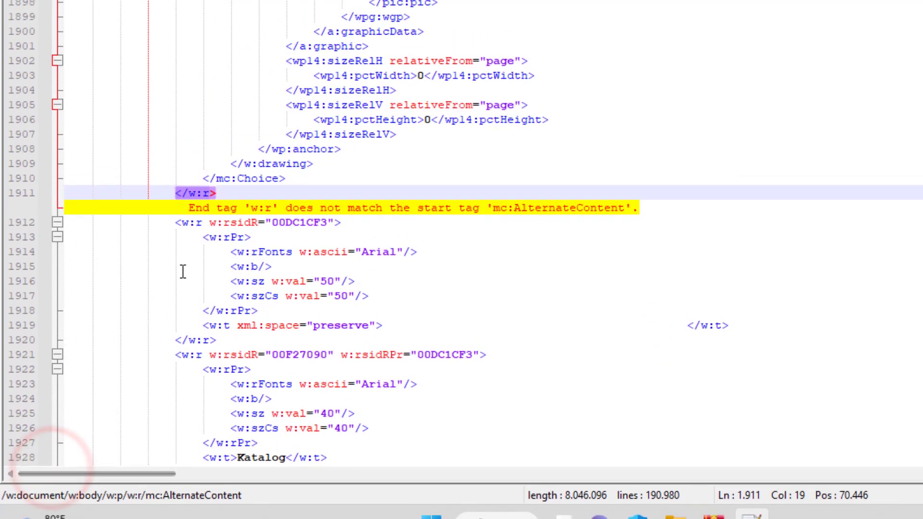
click(239, 216)
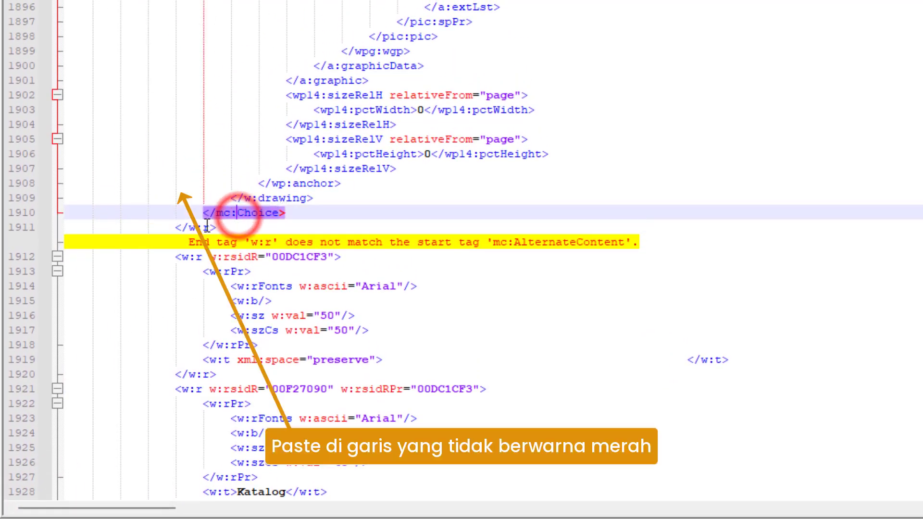
click(200, 228)
click(291, 214)
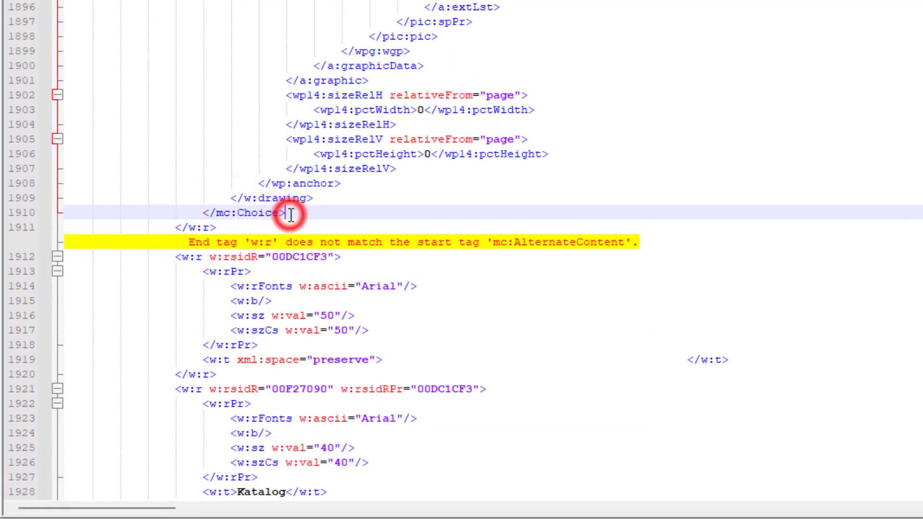
key(Return)
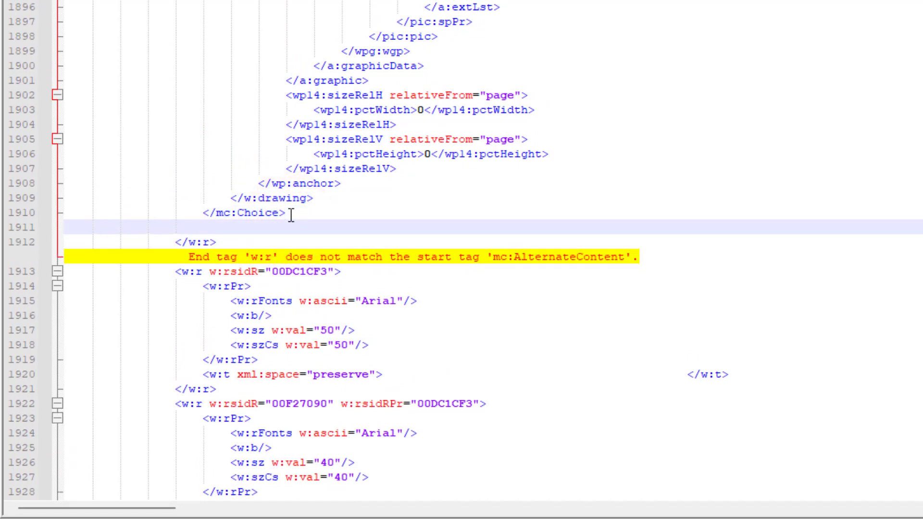
right_click(253, 227)
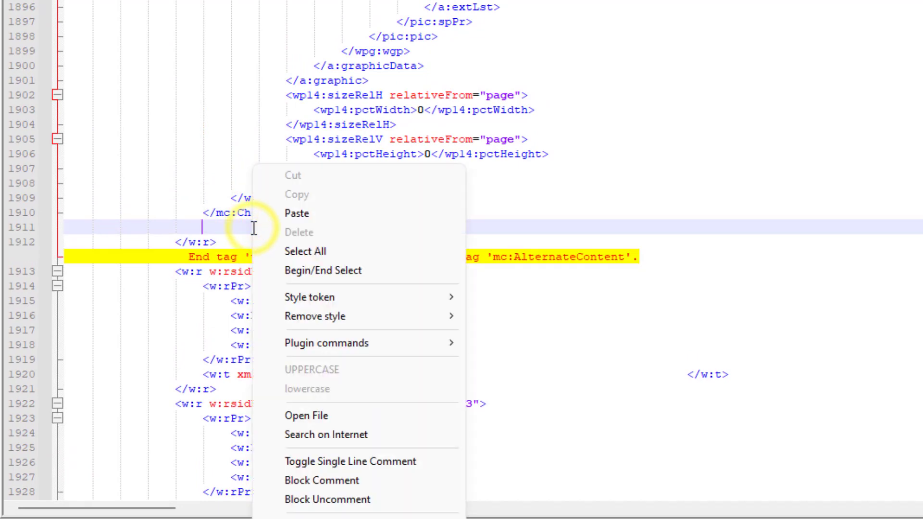
click(282, 214)
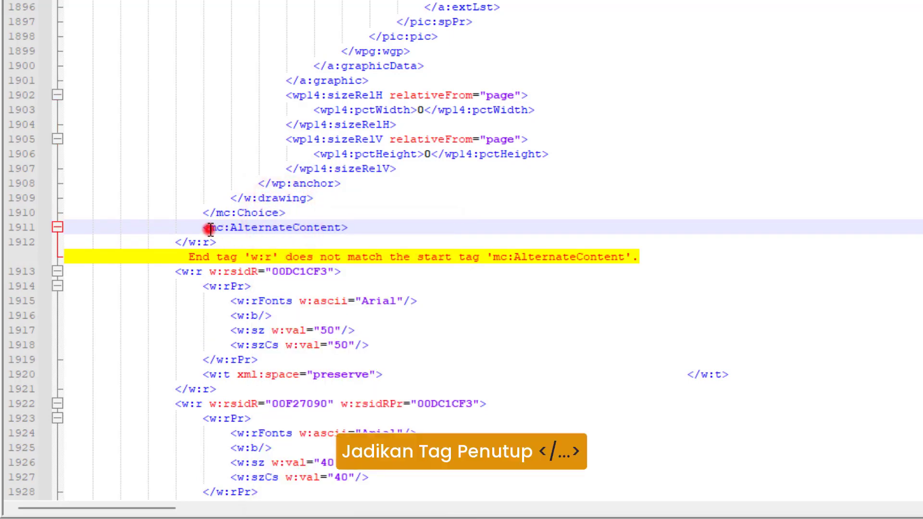
click(210, 229)
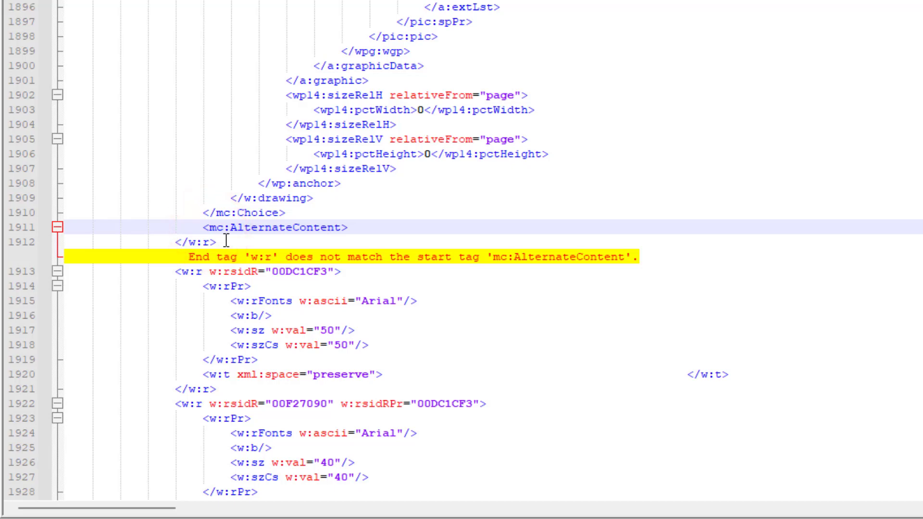
text(/)
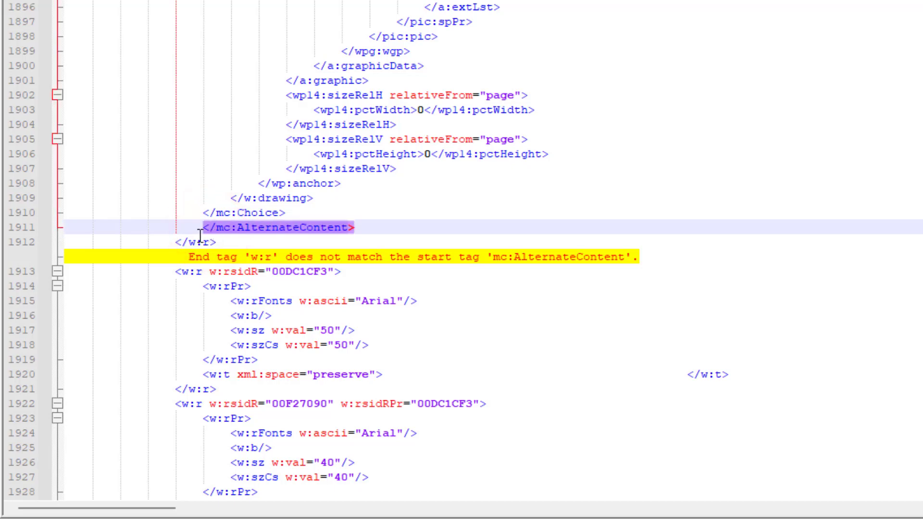
Check the tag matching and nesting order of the closing tags </mc:Choice>, </mc:AlternateContent> and </w:r> on lines 1910 to 1912
click(197, 240)
click(206, 226)
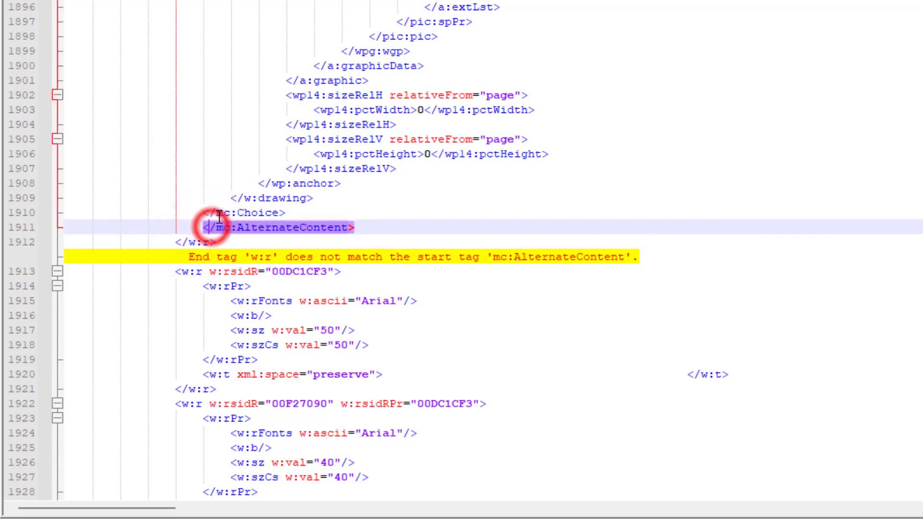
click(223, 213)
click(212, 228)
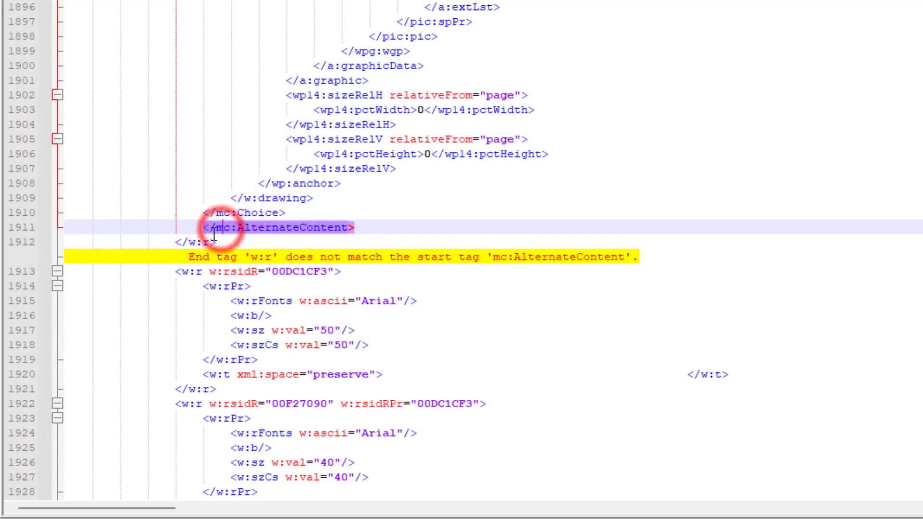
click(198, 242)
click(197, 226)
click(215, 213)
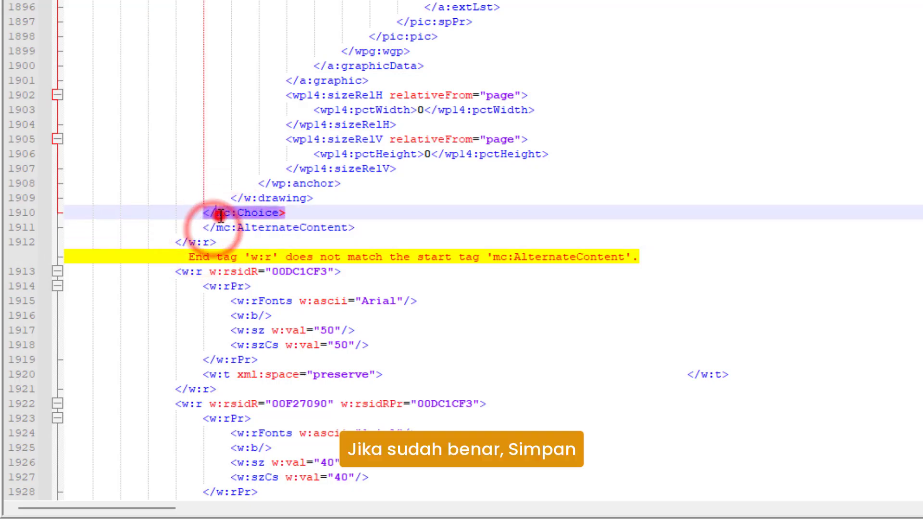
click(201, 227)
click(202, 241)
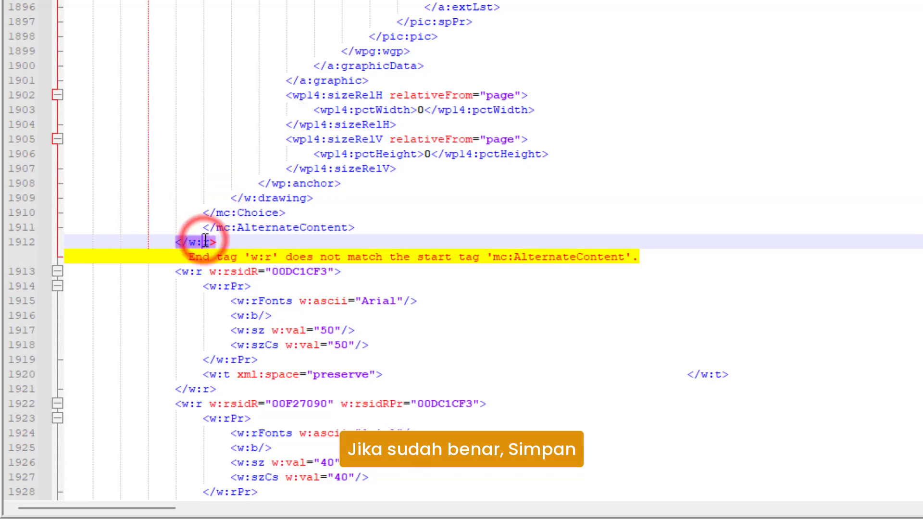
click(231, 227)
click(223, 212)
click(222, 227)
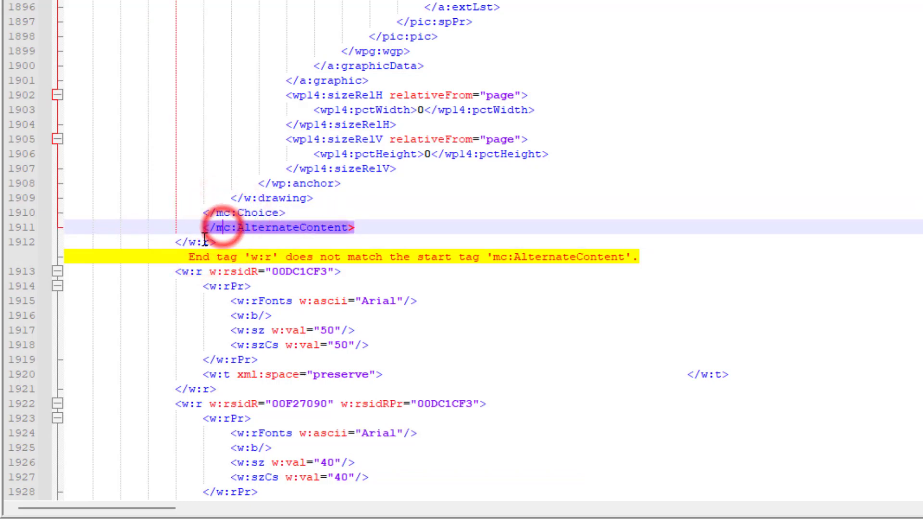
click(202, 241)
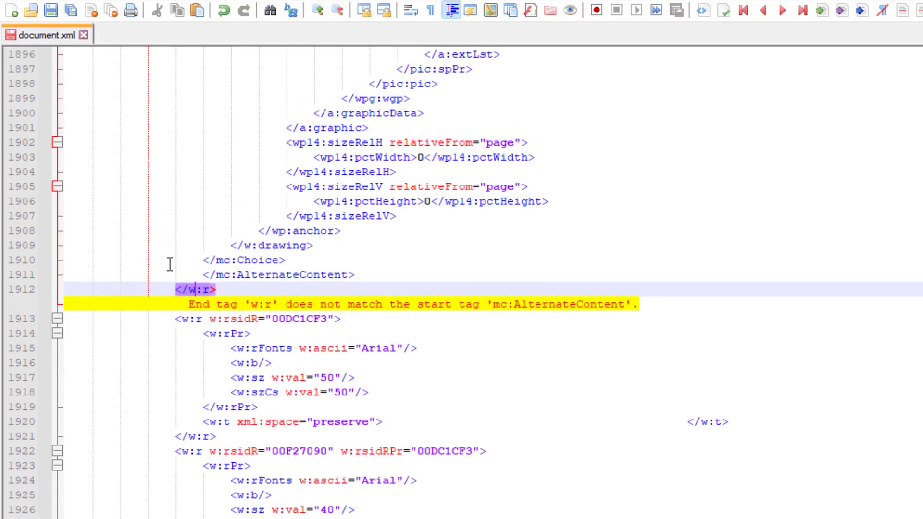
Save the corrected document.xml and recheck the closing tags on lines 1910 to 1912
click(52, 47)
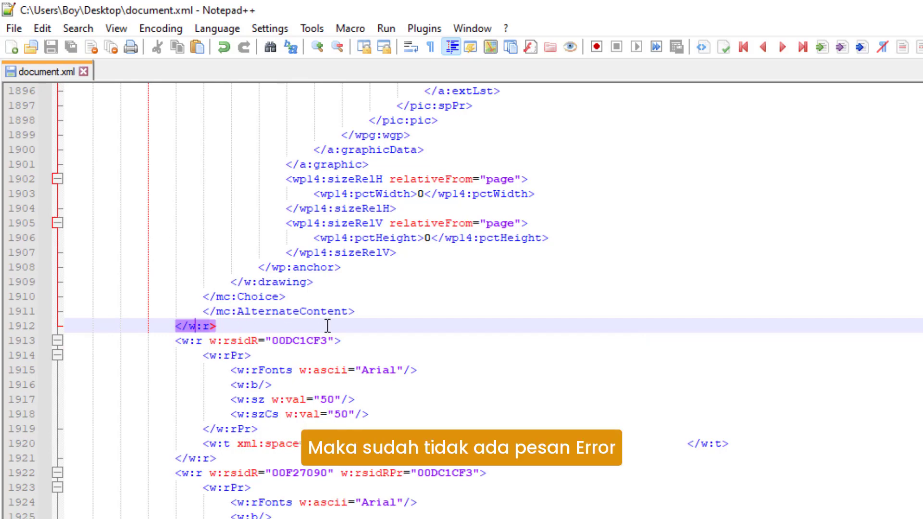
click(330, 310)
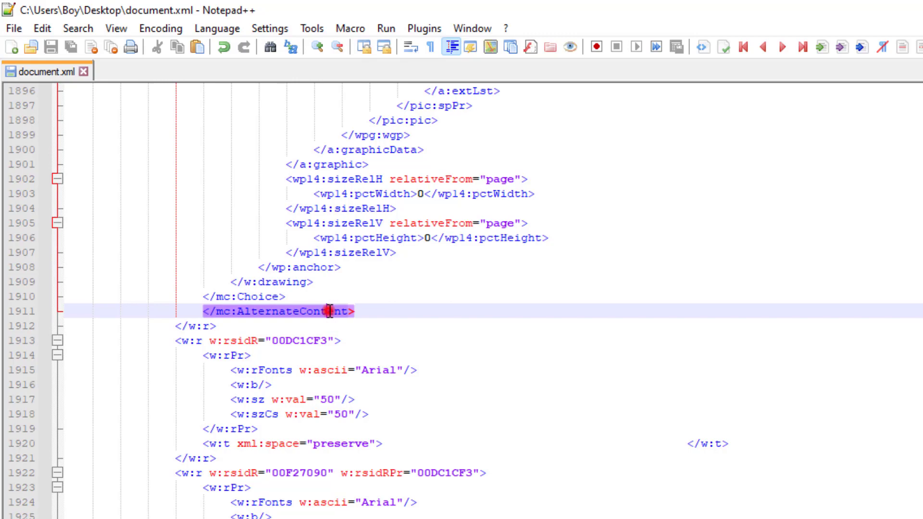
click(268, 295)
click(208, 326)
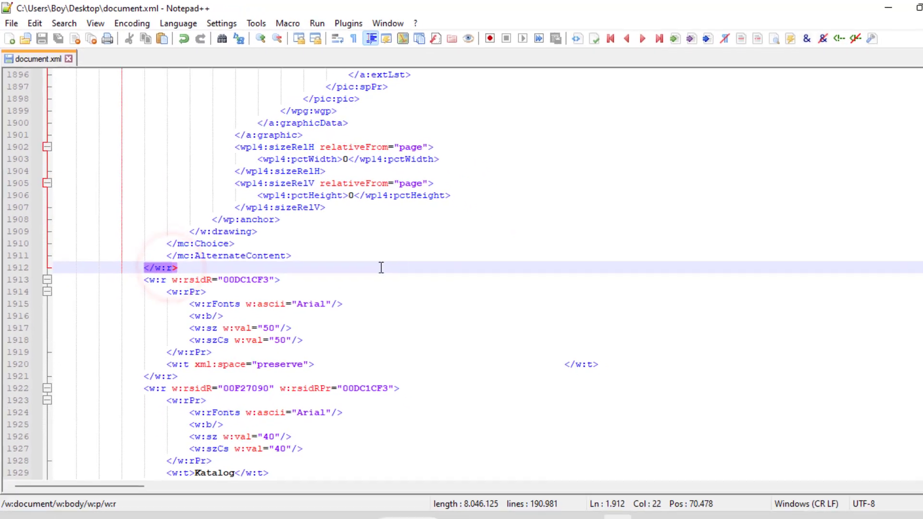
Switch to the WinRAR archive and delete the old document.xml from its word folder
click(856, 6)
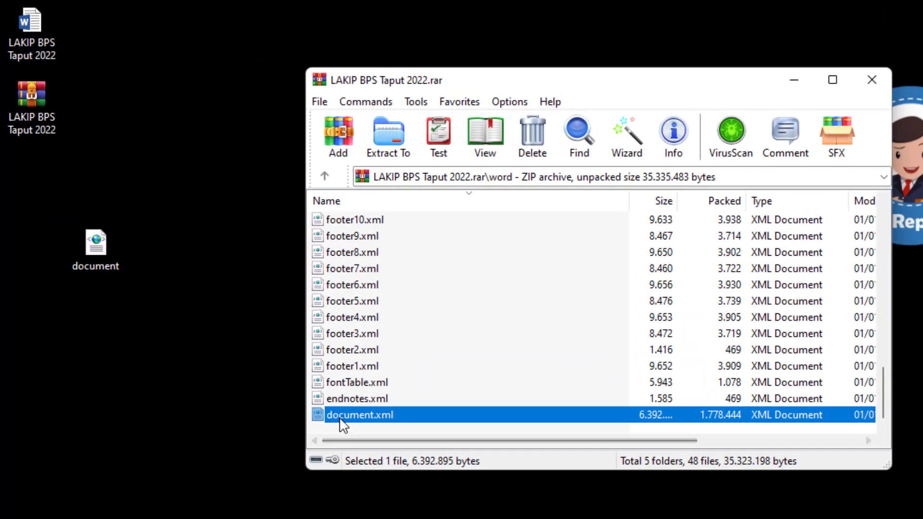
right_click(350, 416)
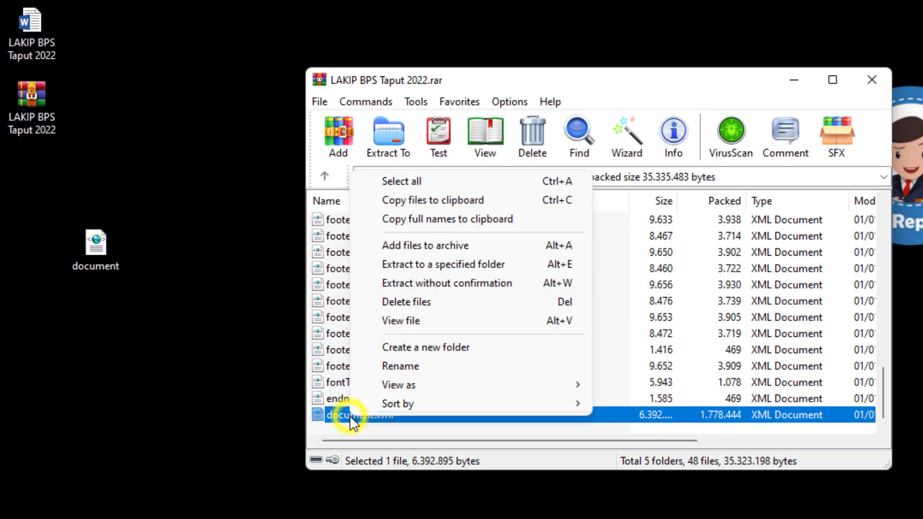
click(449, 302)
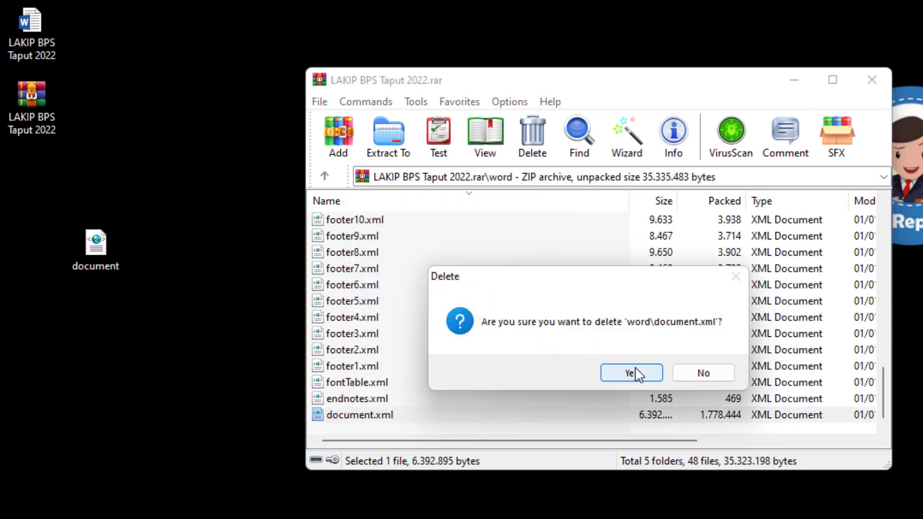
click(637, 373)
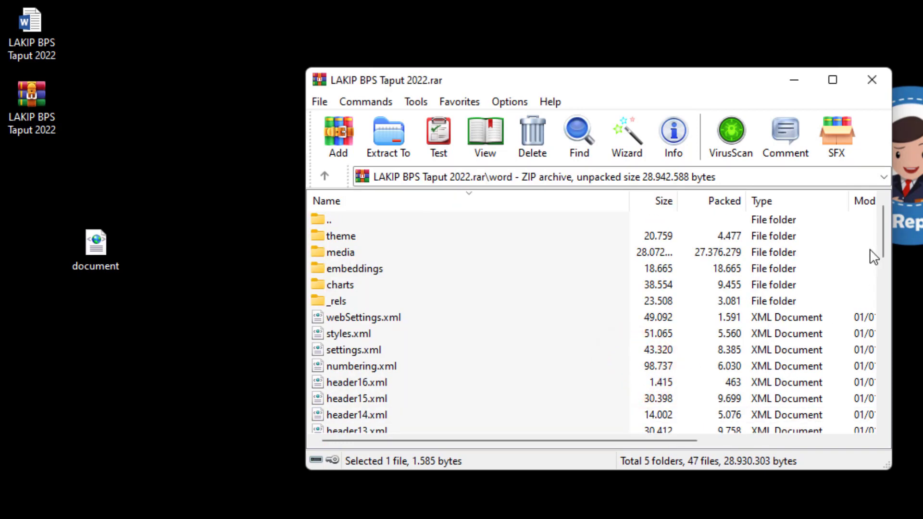
Add the corrected document file from the desktop to the archive's word folder, keeping the default archiving parameters, and select the added document.xml
drag(880, 243, 880, 425)
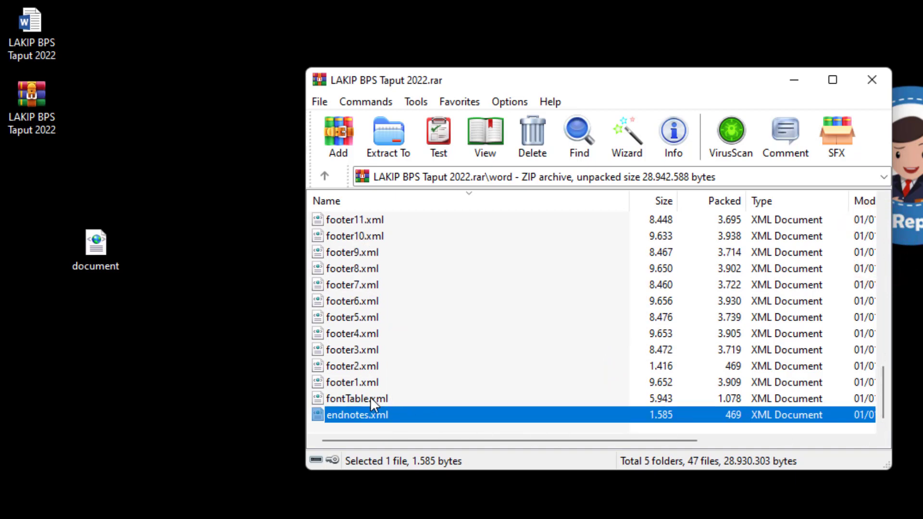
click(373, 426)
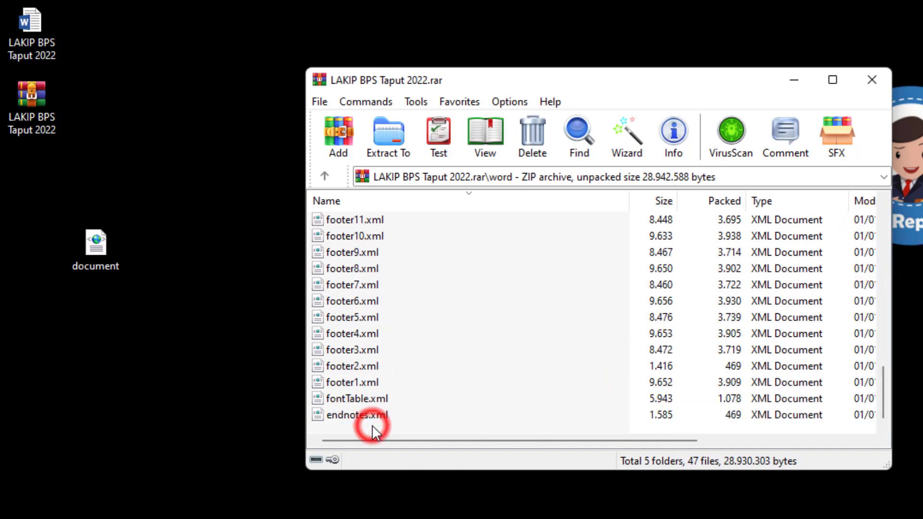
drag(102, 249, 354, 428)
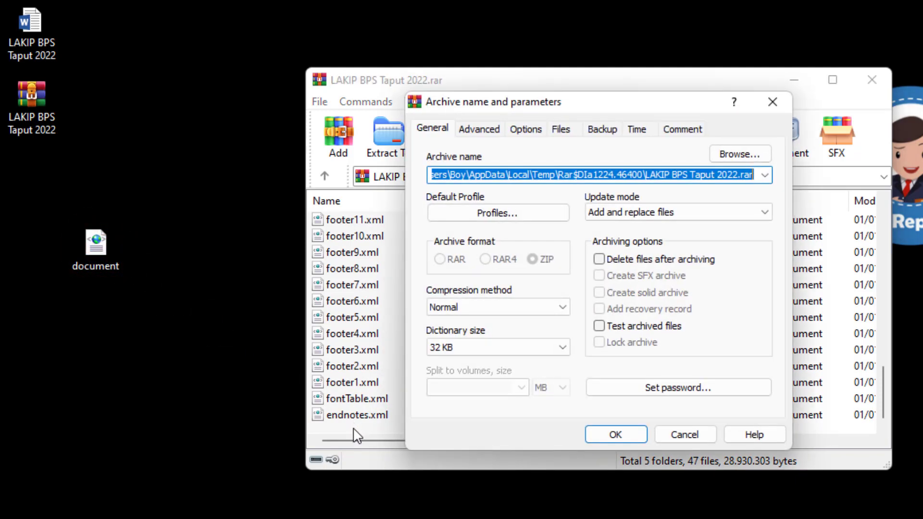
click(616, 434)
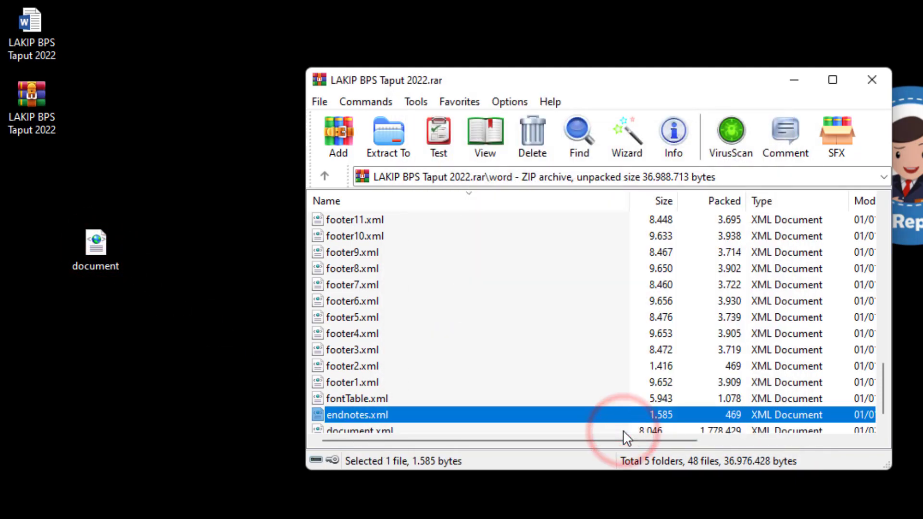
scroll(425, 412, down, 1)
click(360, 416)
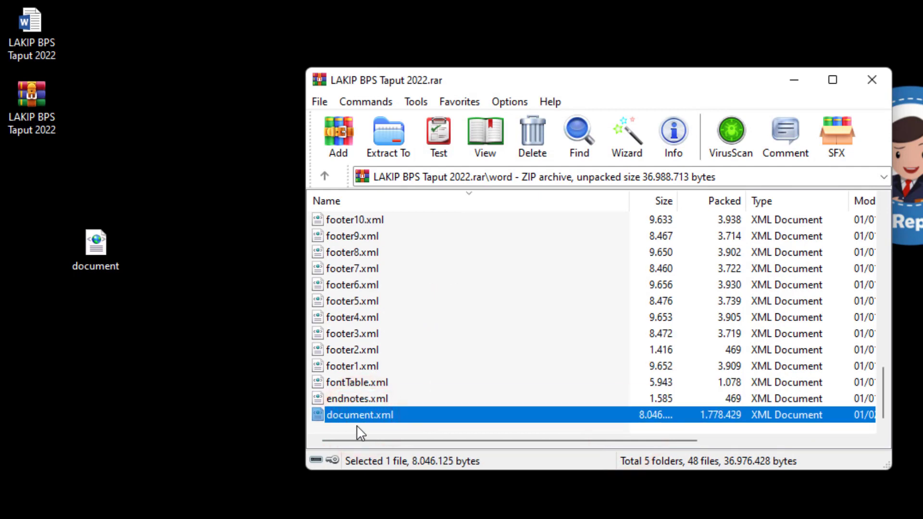
Close the inner archive and update the modified LAKIP BPS Taput 2022.rar in the outer archive
scroll(443, 362, up, 2)
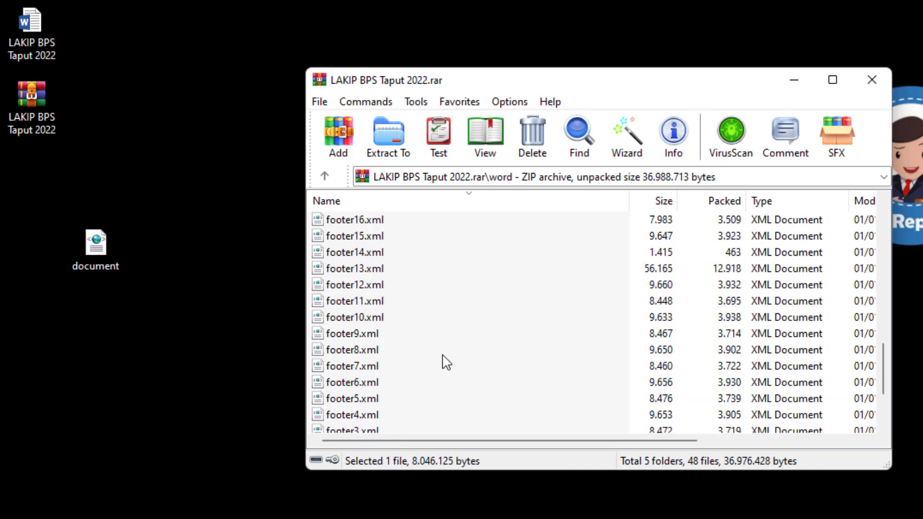
click(876, 89)
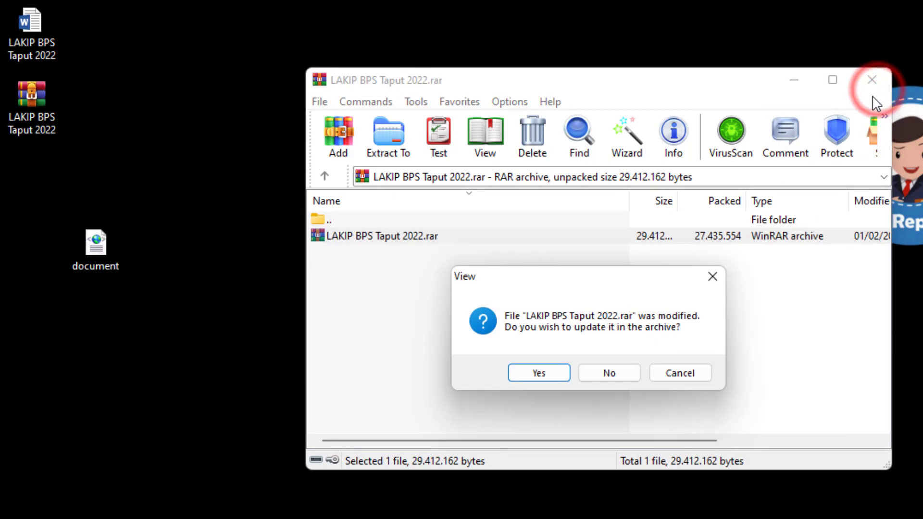
click(537, 373)
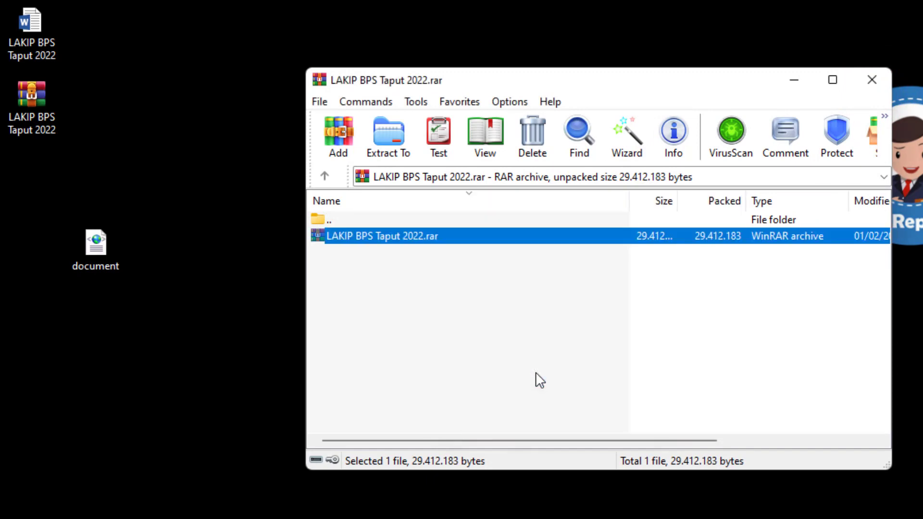
Rename the inner archive file as LAKIP BPS Taput 2022.docx
right_click(440, 234)
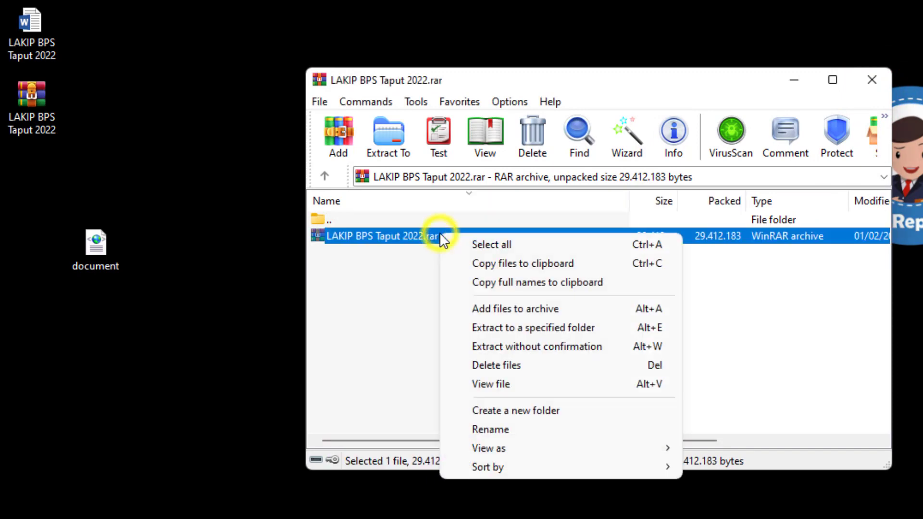
click(527, 425)
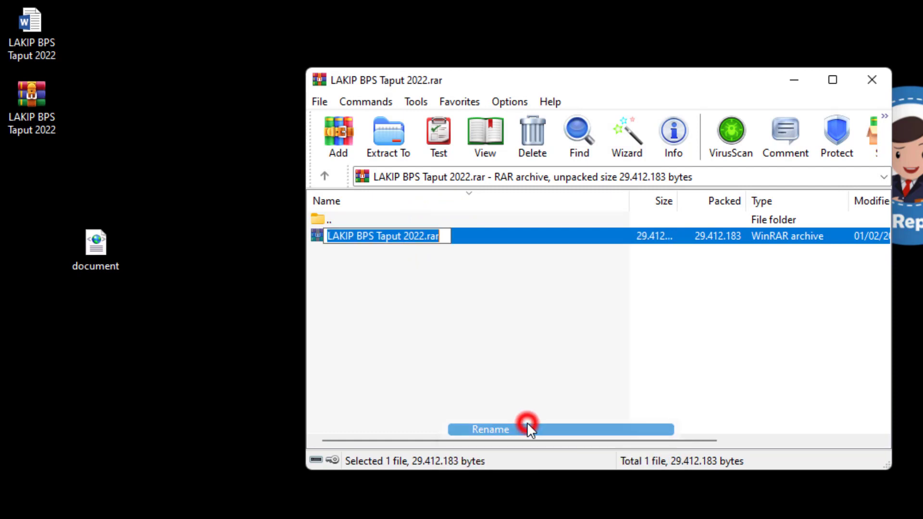
click(447, 238)
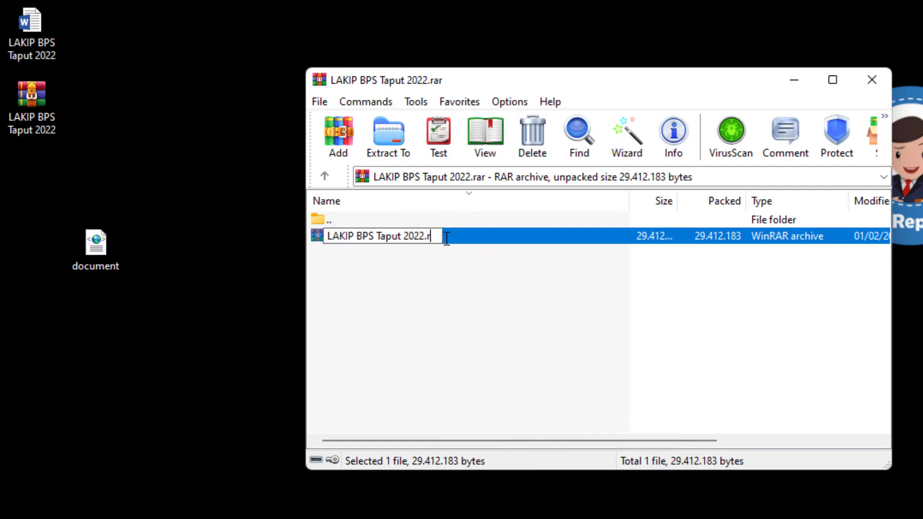
text(docx)
click(449, 262)
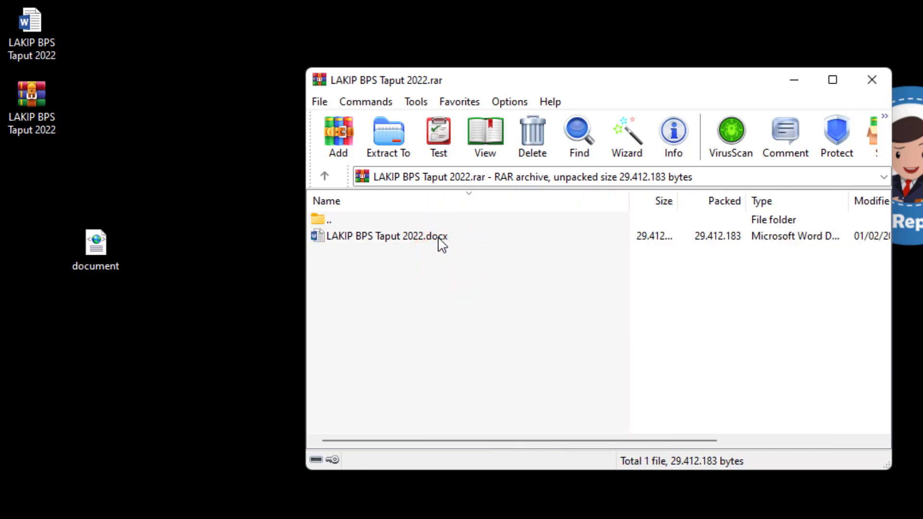
Open LAKIP BPS Taput 2022.docx from the archive in Word and look through its first pages
double_click(439, 238)
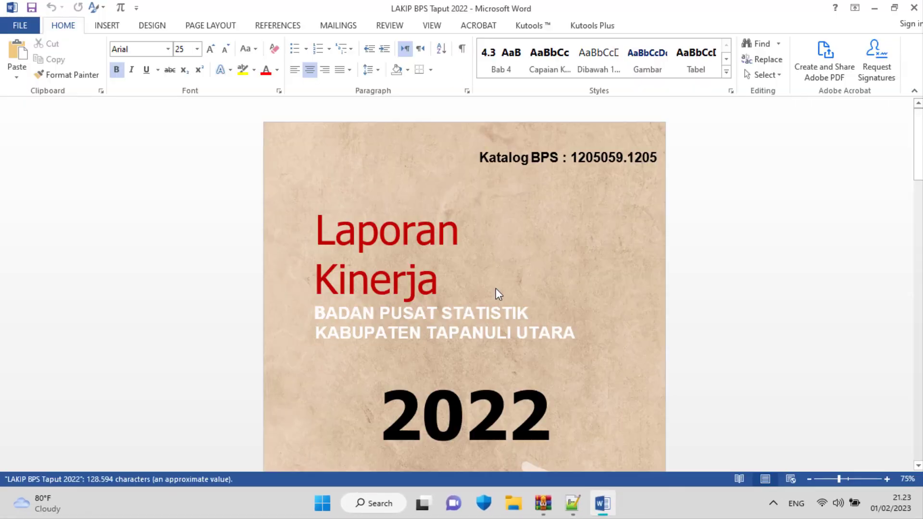
scroll(644, 304, down, 5)
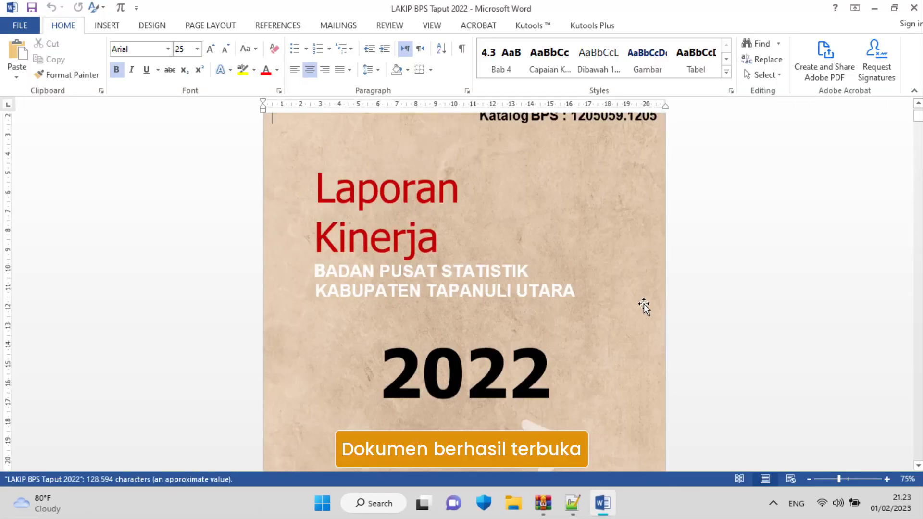
scroll(645, 308, down, 14)
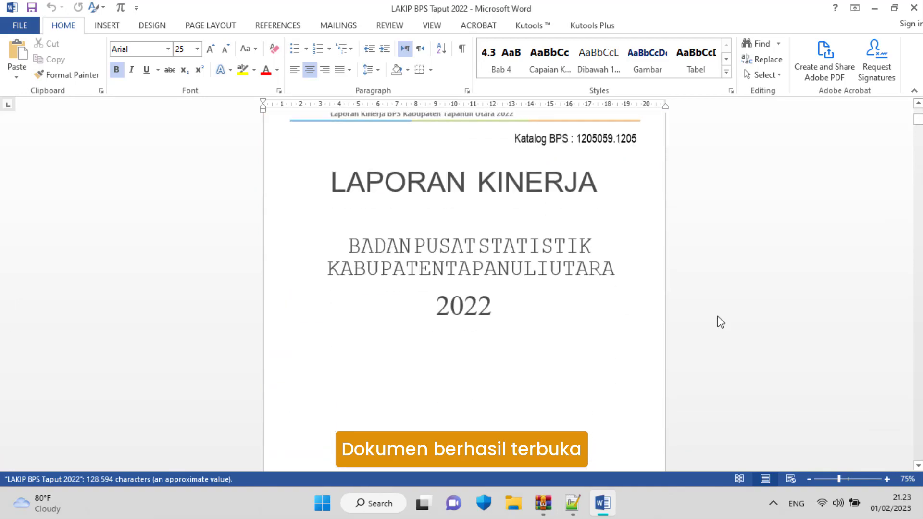
Display multiple pages at once and look through the document's content up to its end
click(425, 27)
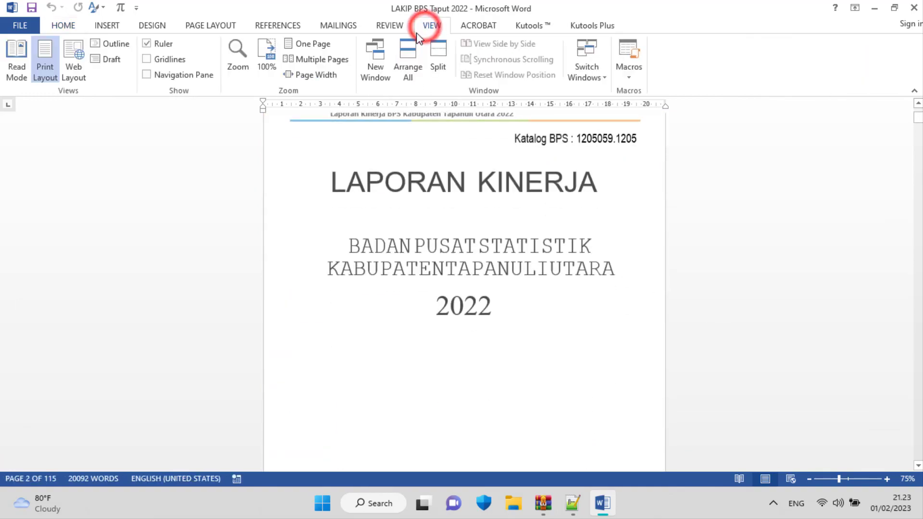
click(338, 59)
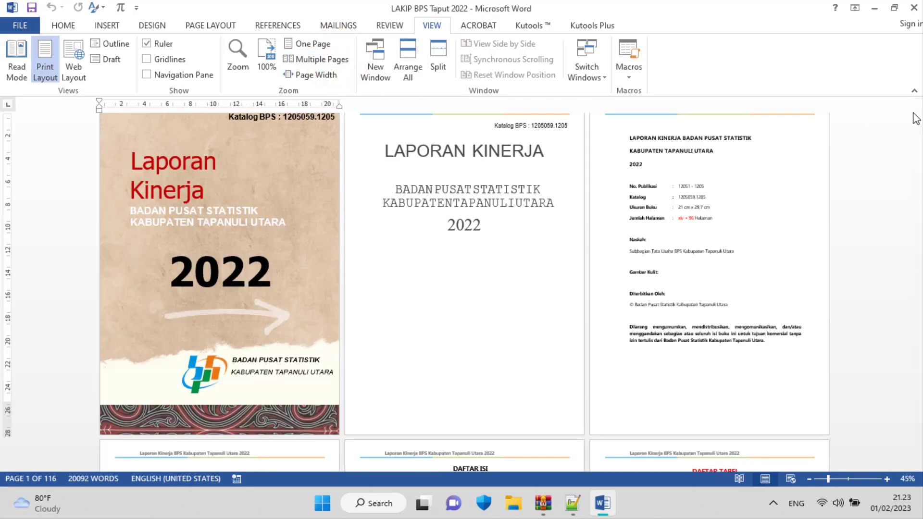
drag(917, 120, 920, 464)
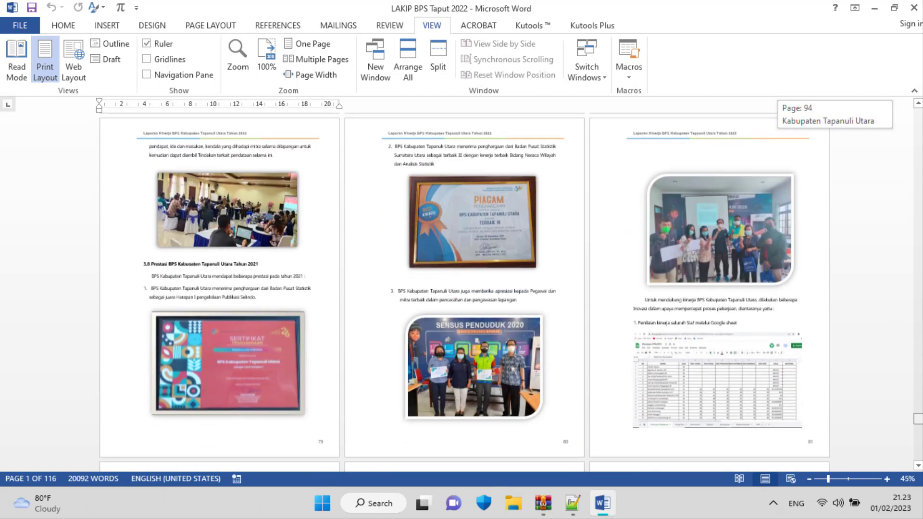
drag(918, 418, 918, 454)
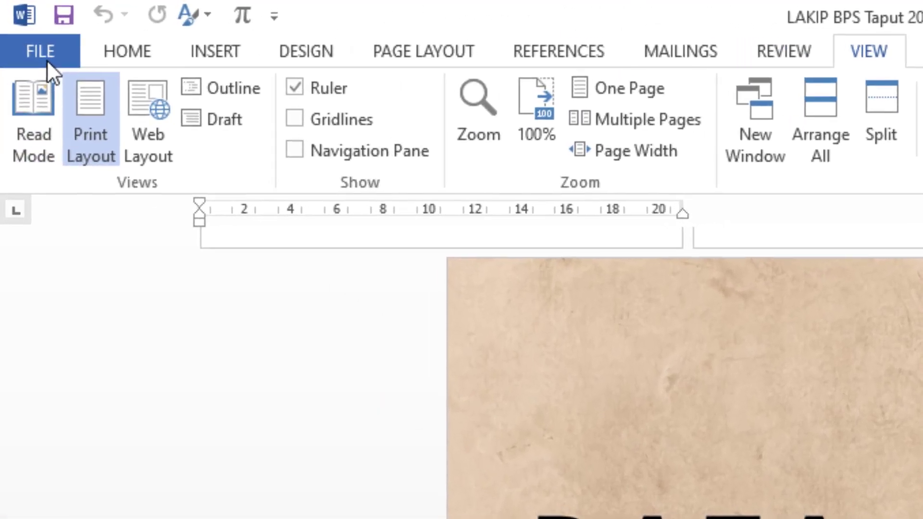
Save a copy of the document to the Desktop as a Word document named FIX 100% LAKIP BPS Taput 2022
click(23, 29)
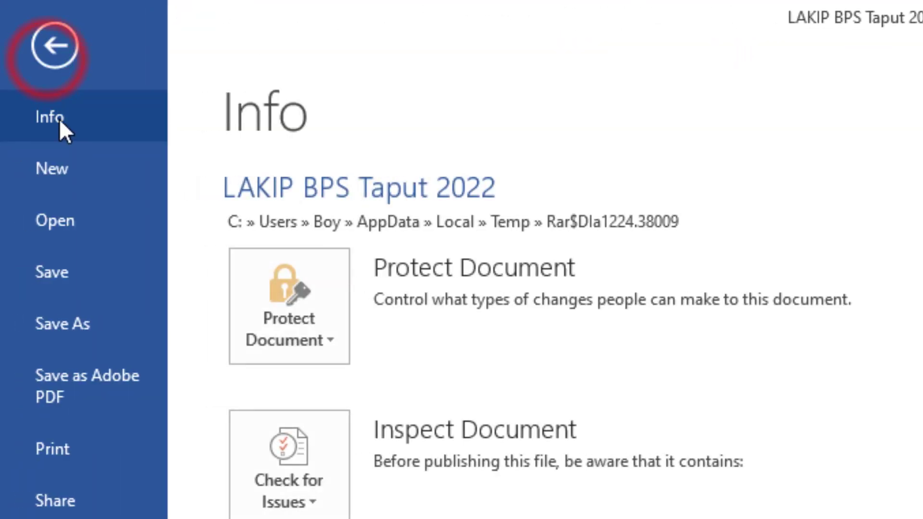
click(80, 332)
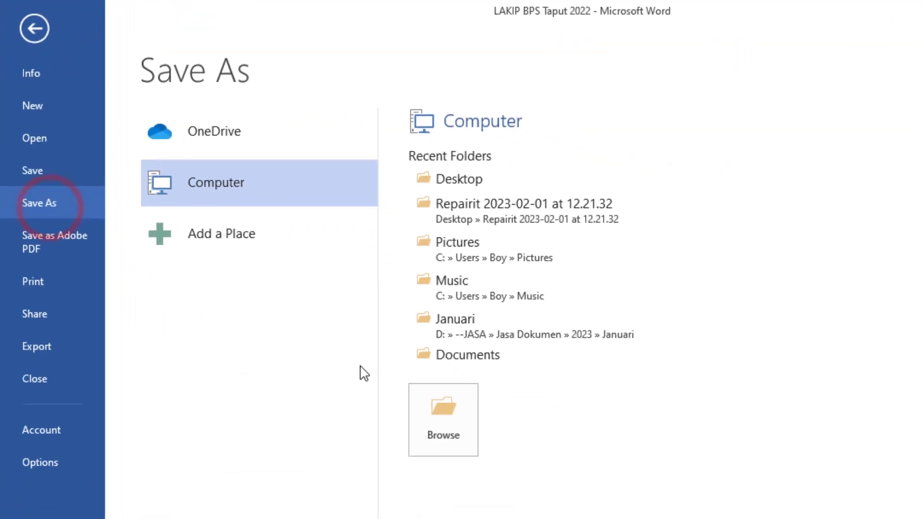
click(444, 400)
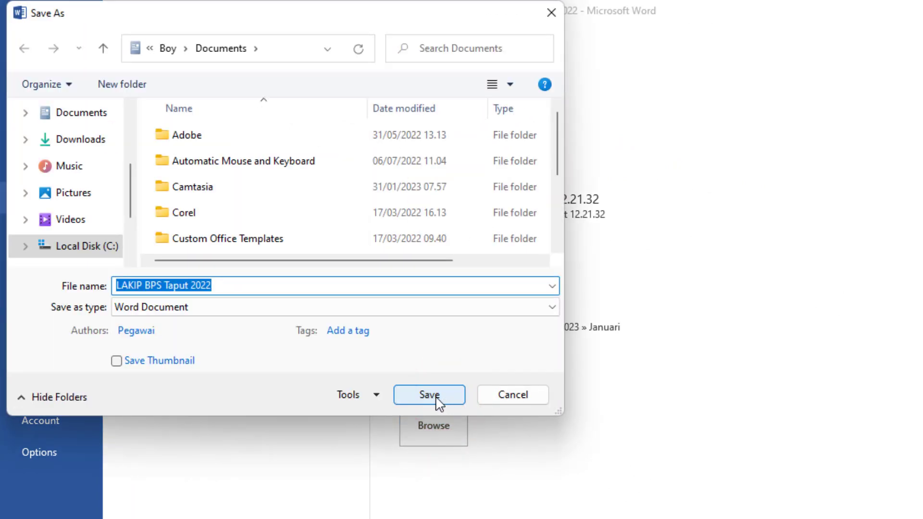
scroll(100, 206, up, 3)
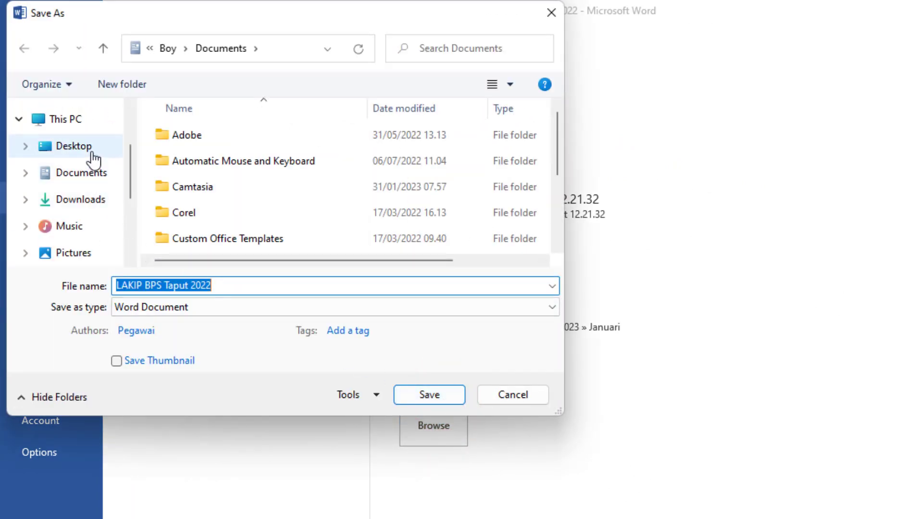
click(93, 152)
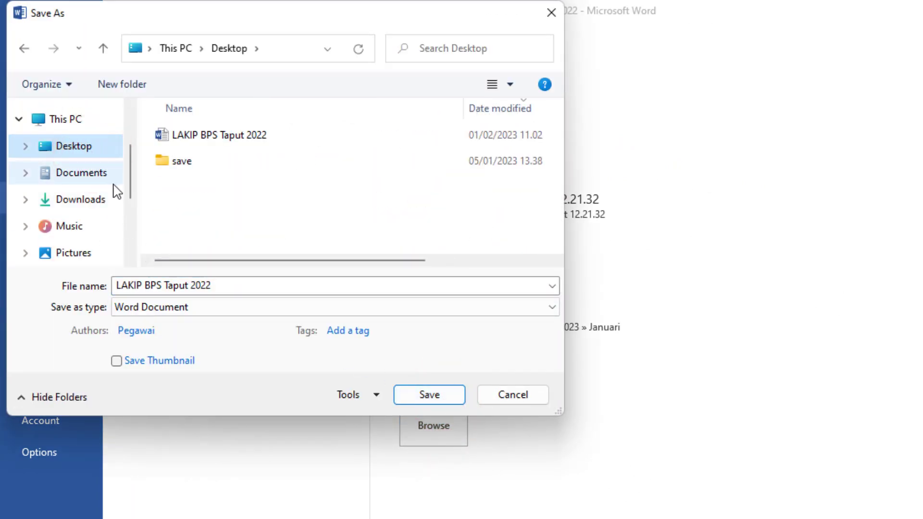
click(114, 287)
click(114, 287)
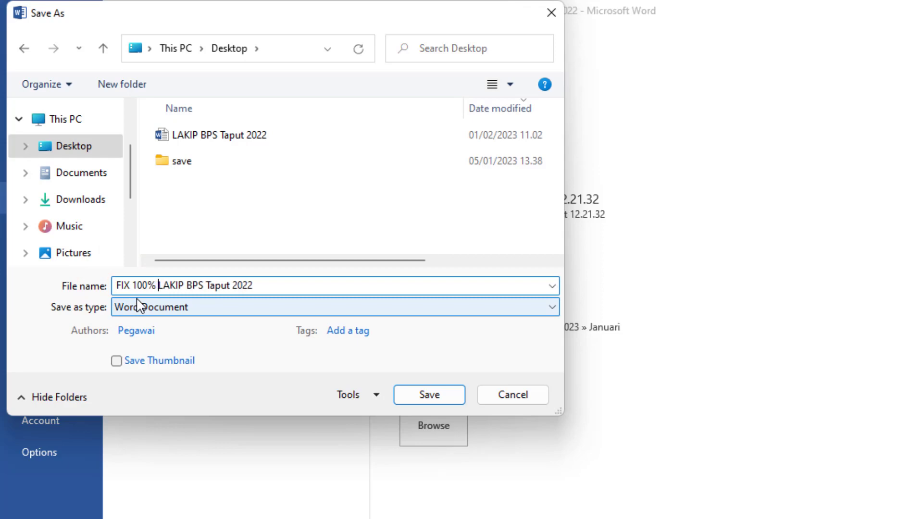
click(429, 395)
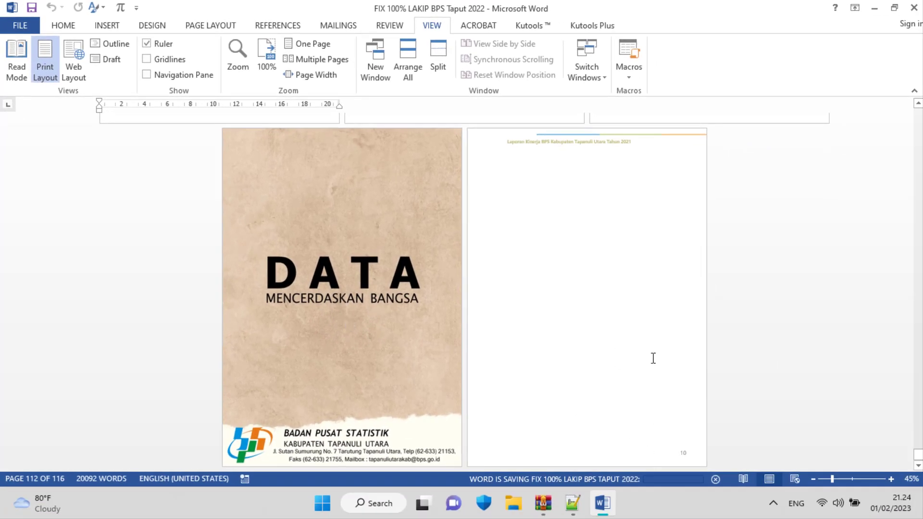
Close the document and the LAKIP BPS Taput 2022.rar archive, and open FIX 100% LAKIP BPS Taput 2022 from the desktop
click(913, 9)
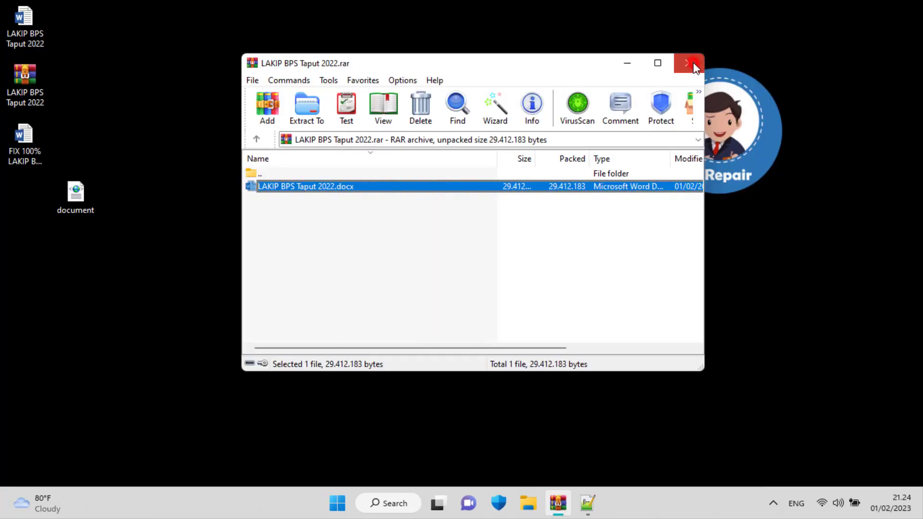
click(694, 64)
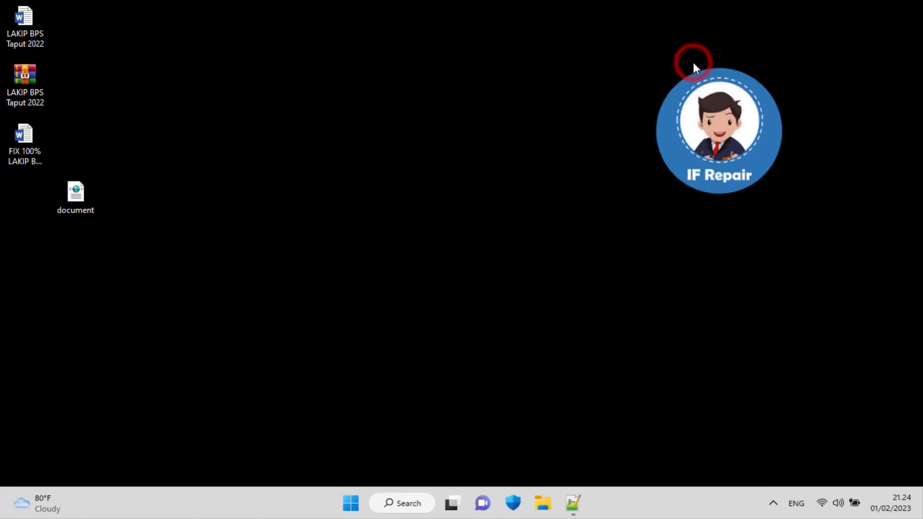
click(36, 143)
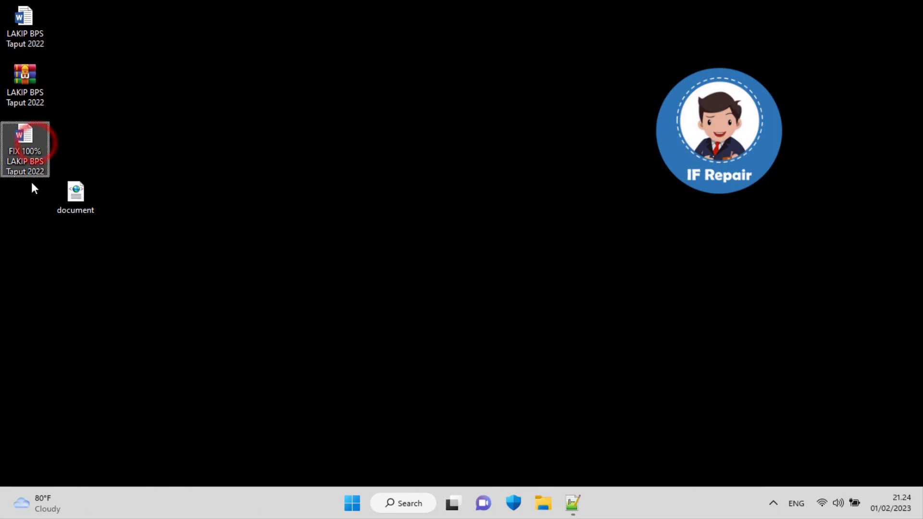
double_click(39, 142)
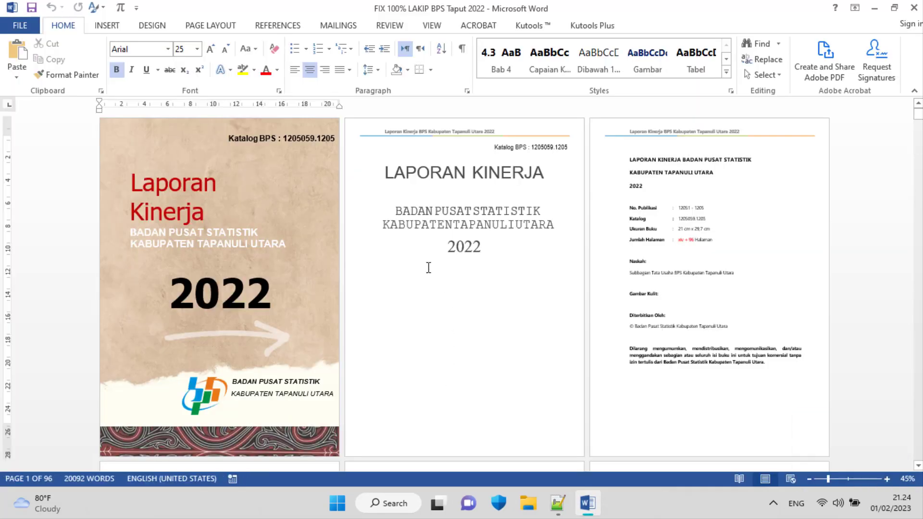
Look through the saved document from its first pages to the back cover and close it
scroll(426, 264, down, 5)
scroll(670, 323, down, 3)
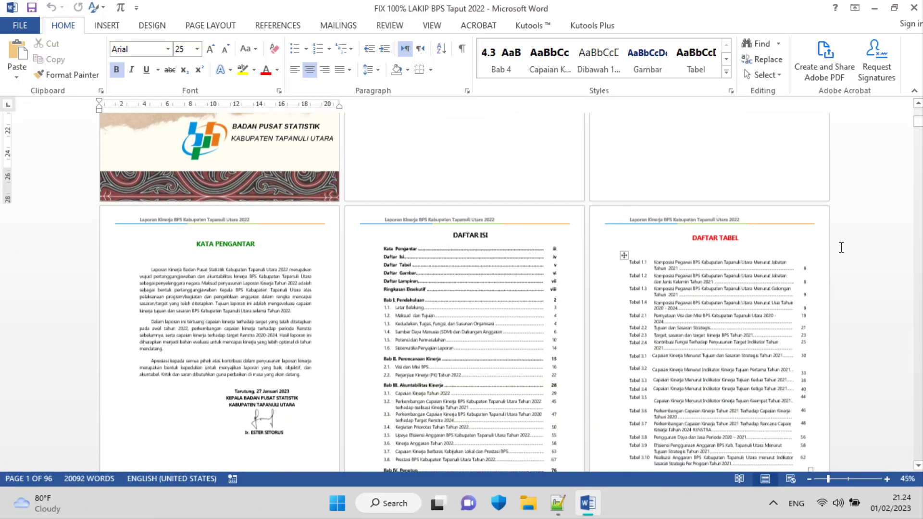
drag(919, 124, 918, 455)
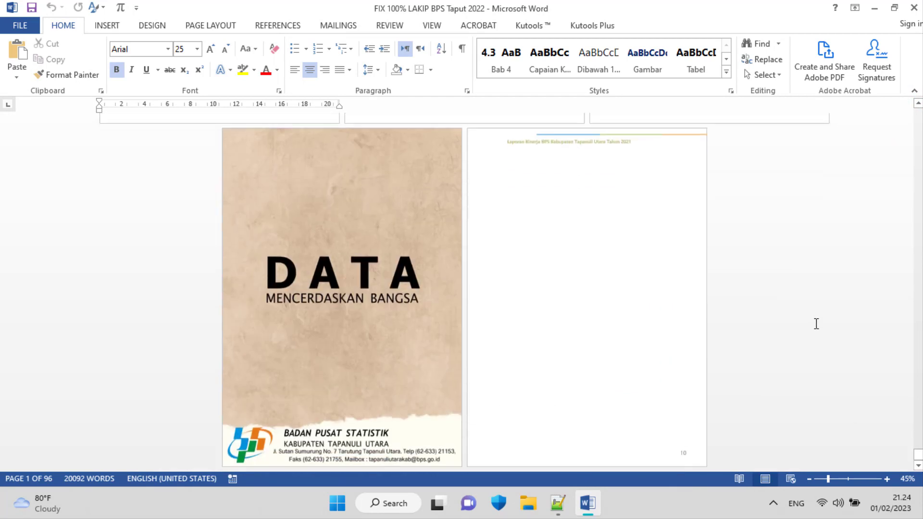
click(915, 7)
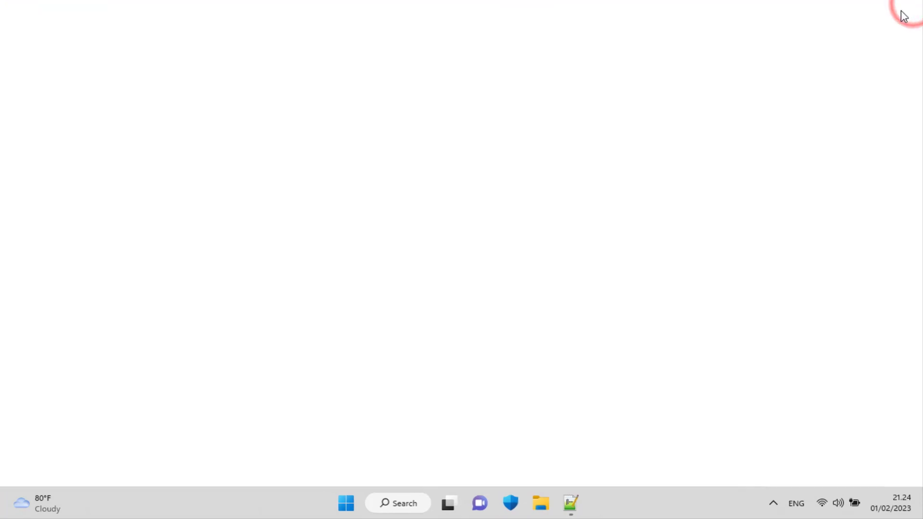